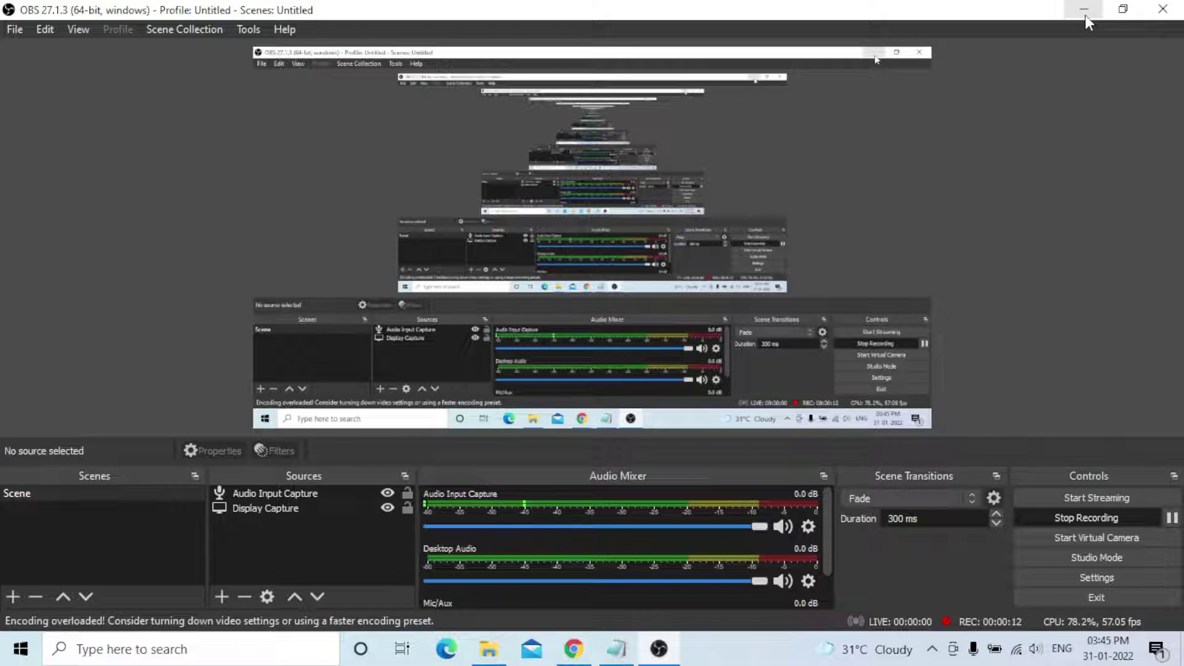
Bring up the Notepad note headed "HOW TO USE APACHE JMETER DASHBOARD REPORT" and place the cursor after its title
left_click(1086, 18)
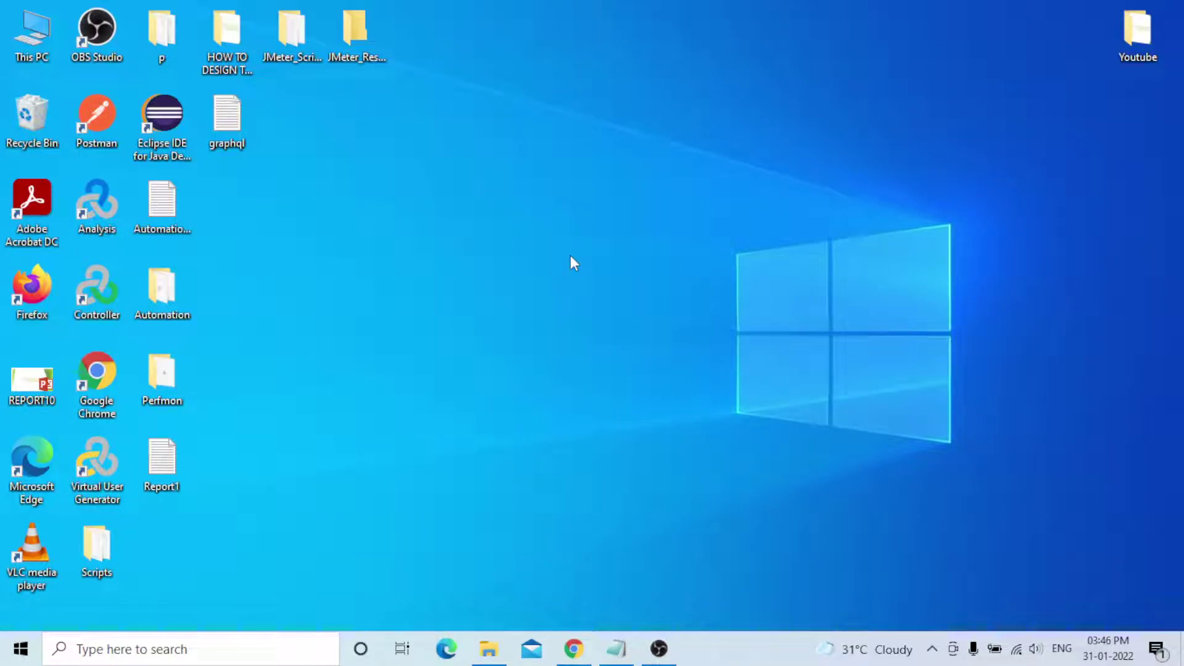
left_click(616, 648)
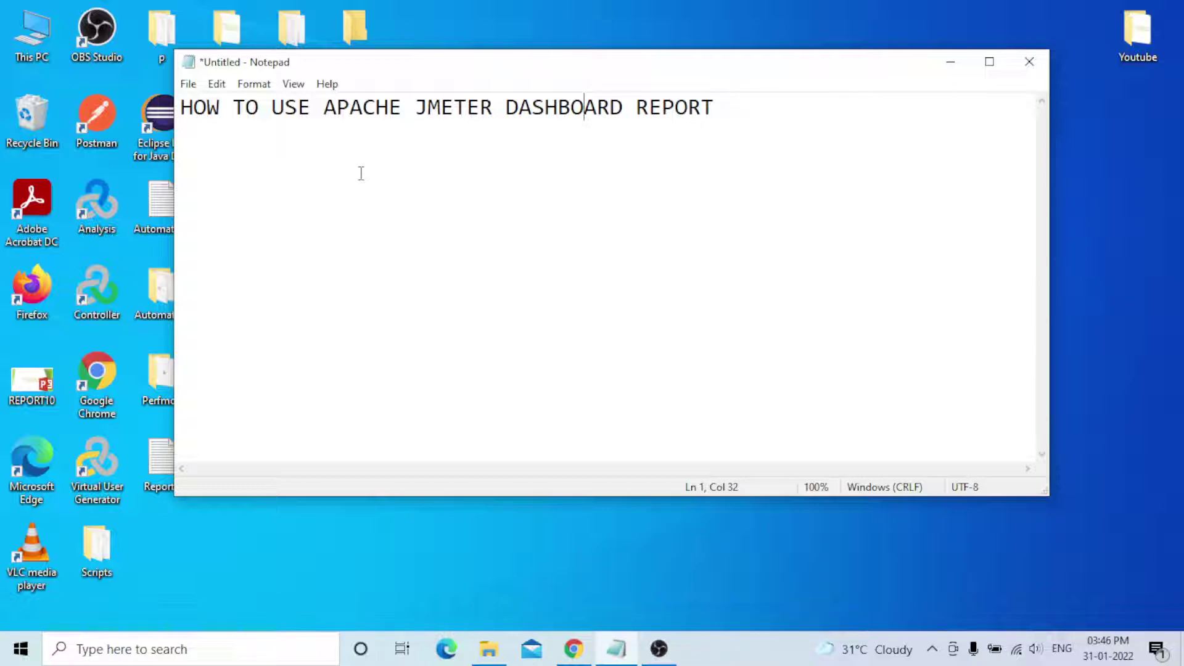
left_click(741, 103)
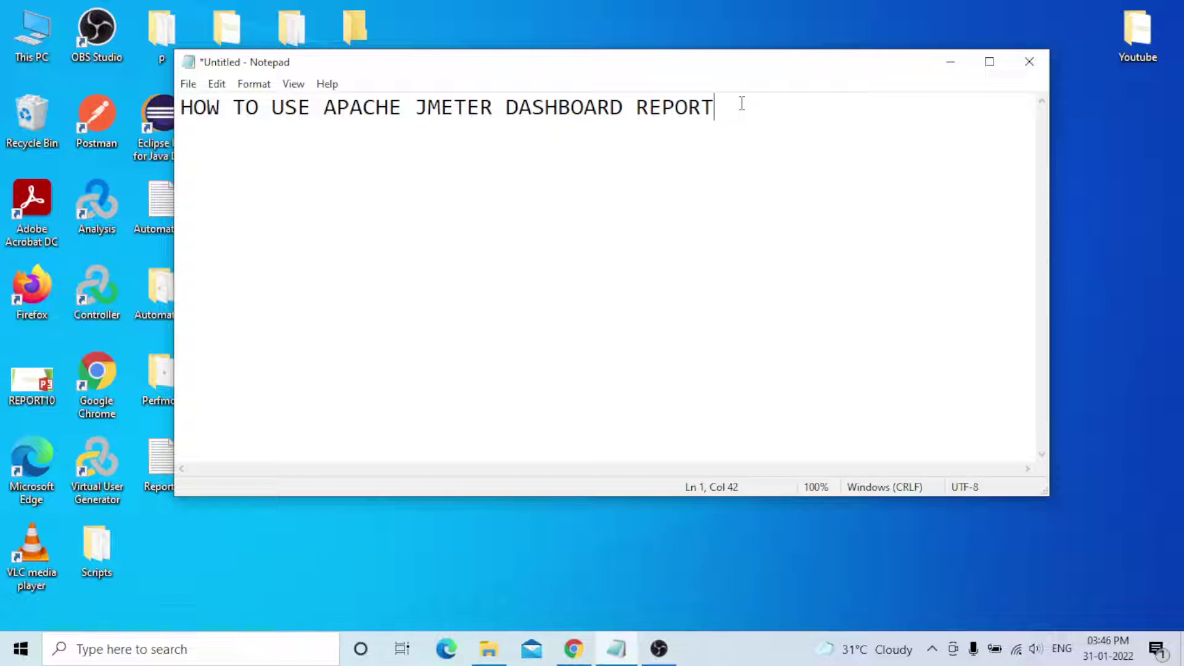
Switch to File Explorer, look into the apache-jmeter-5.4.1 folder, and open the dashboard report E:/HTML/index.html in Edge
left_click(486, 648)
left_click(322, 115)
double_click(322, 116)
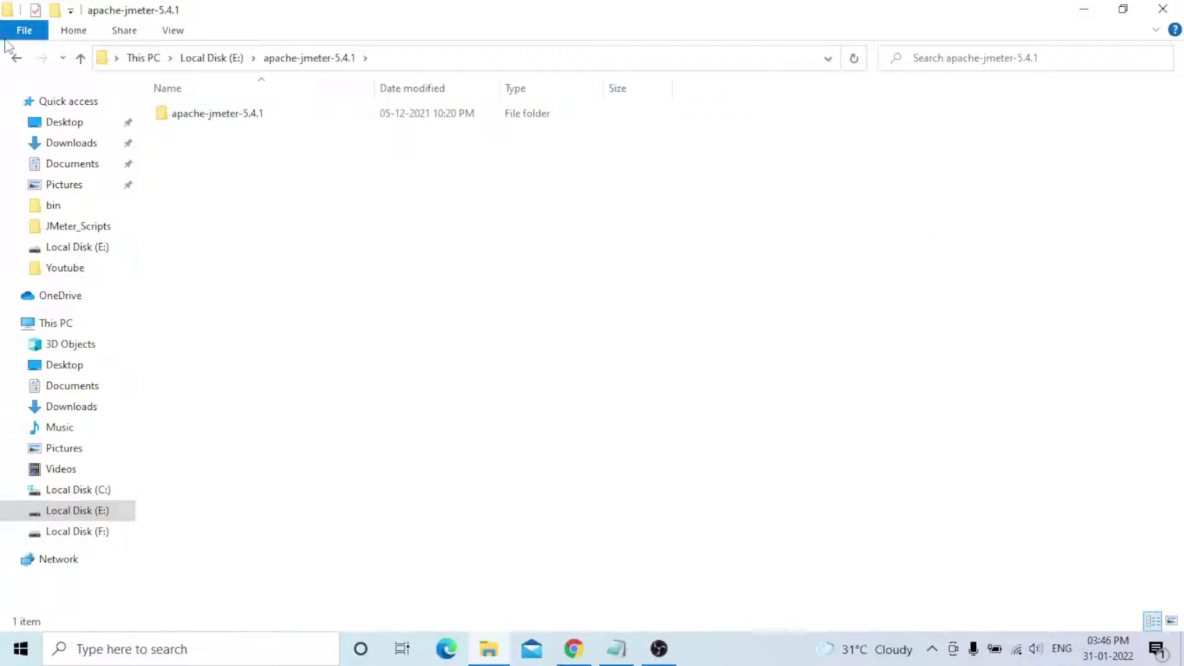
left_click(15, 57)
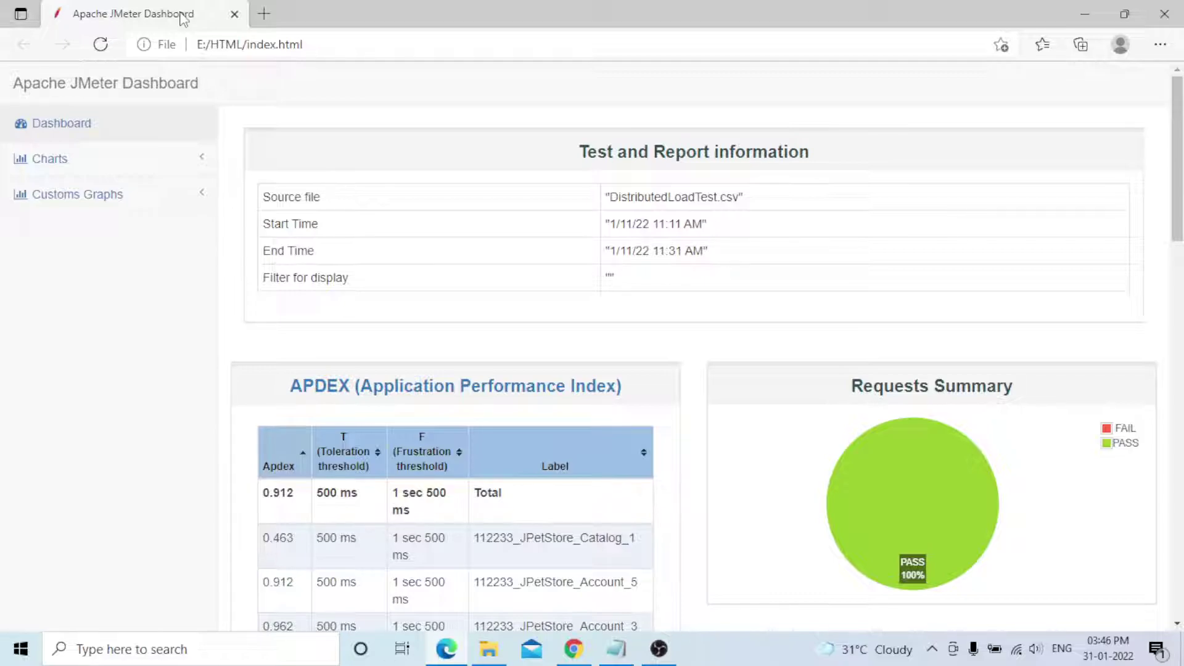
Look over the dashboard page and review its Test and Report information section
scroll(728, 355, "down", 8)
scroll(727, 355, "up", 7)
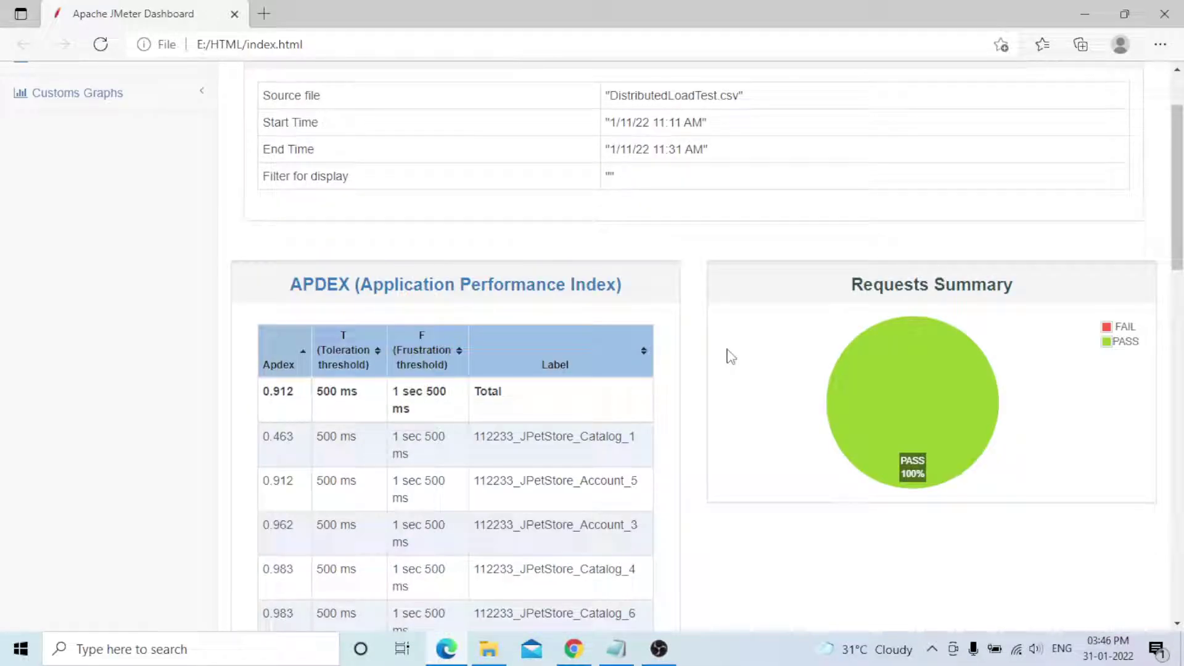
scroll(697, 325, "up", 2)
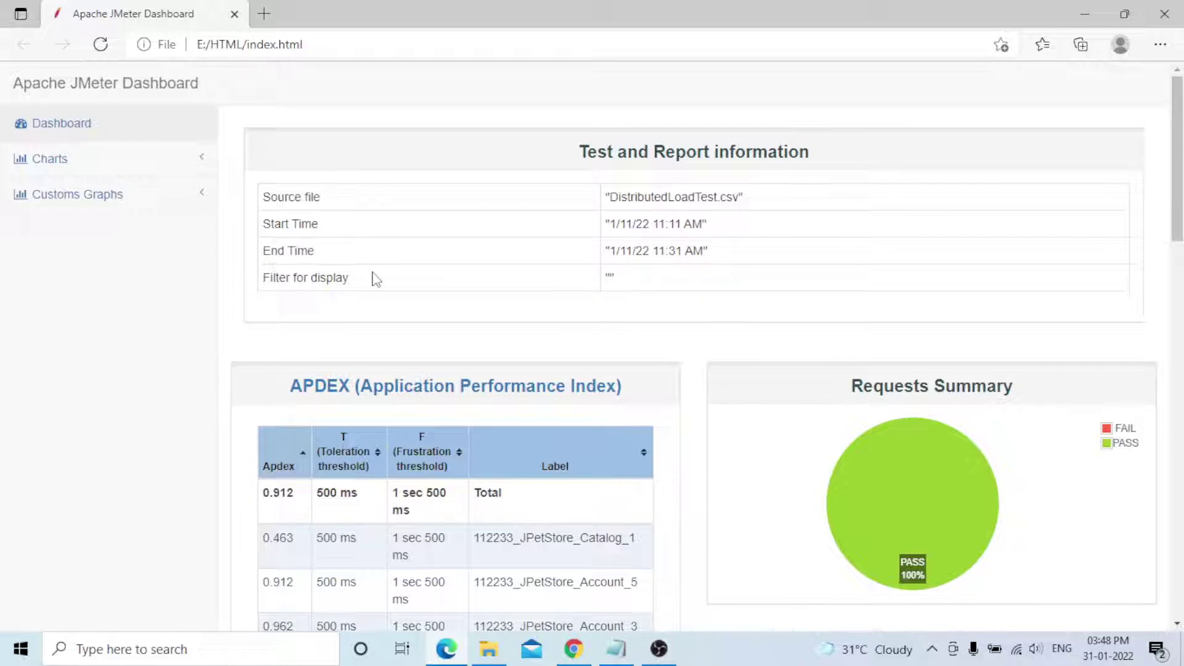
Examine the APDEX table's scores, toleration and frustration thresholds for the JPetStore requests, alongside the Requests Summary
scroll(880, 274, "down", 3)
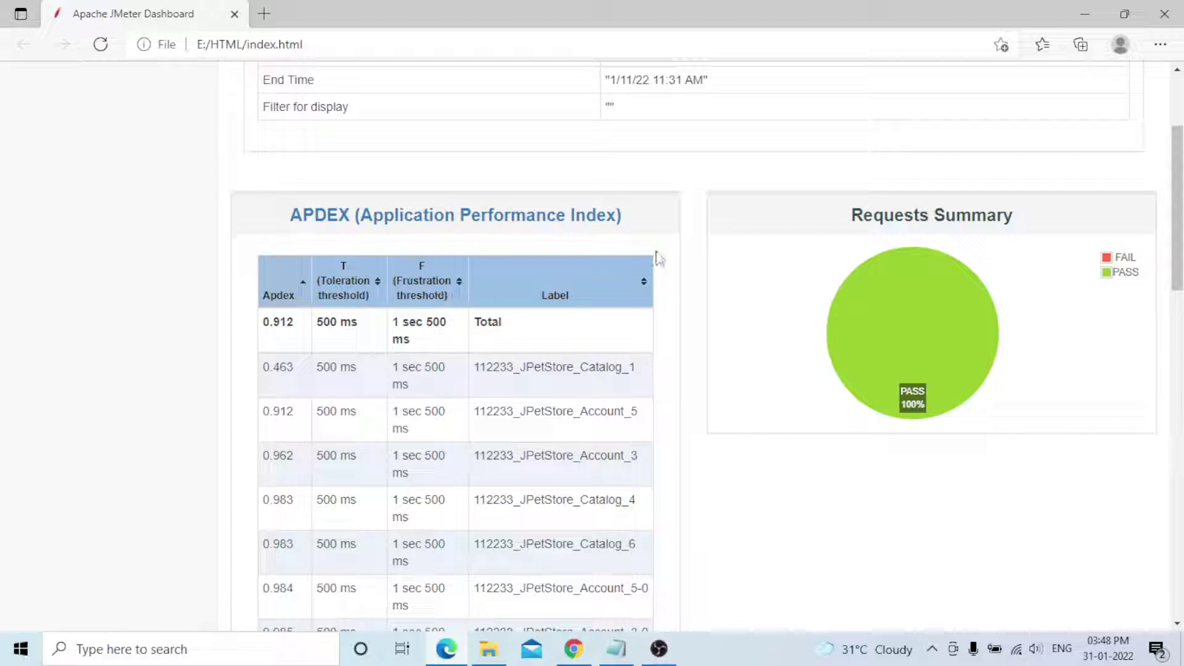
scroll(659, 250, "down", 1)
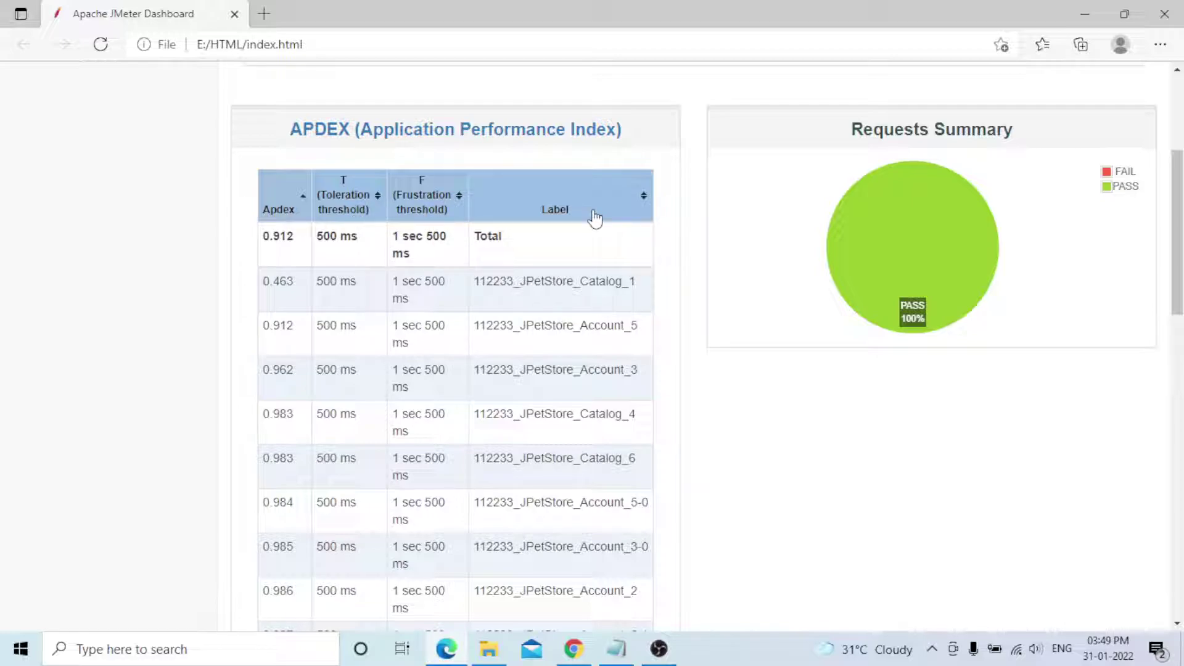
scroll(595, 217, "down", 5)
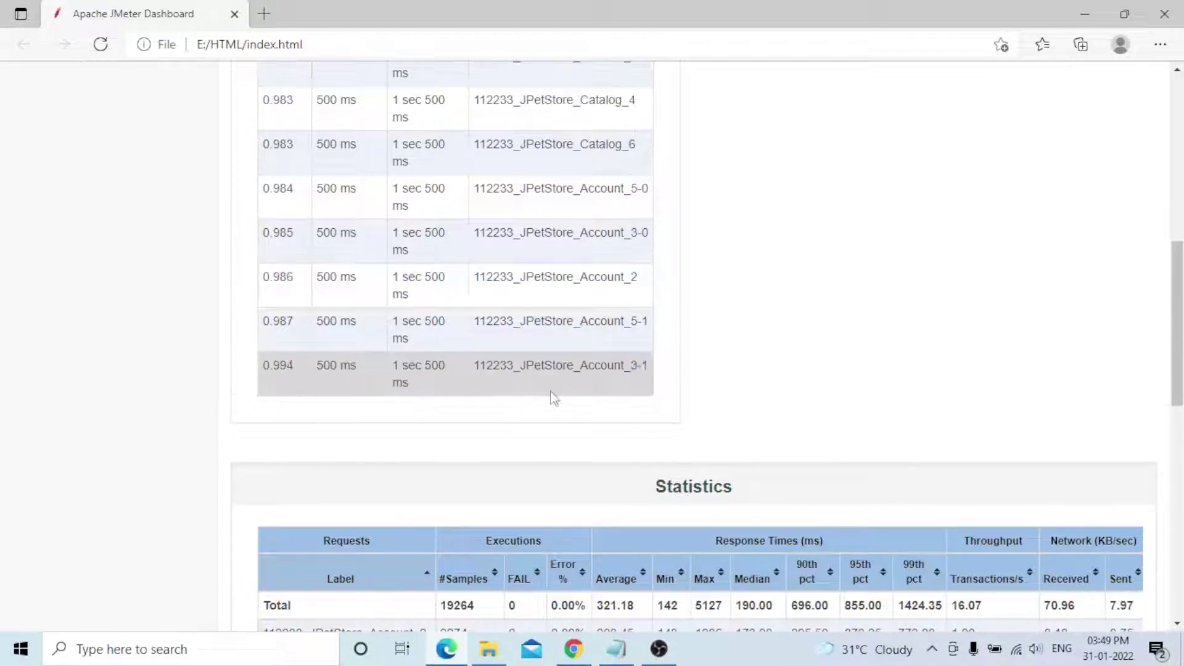
scroll(551, 398, "up", 4)
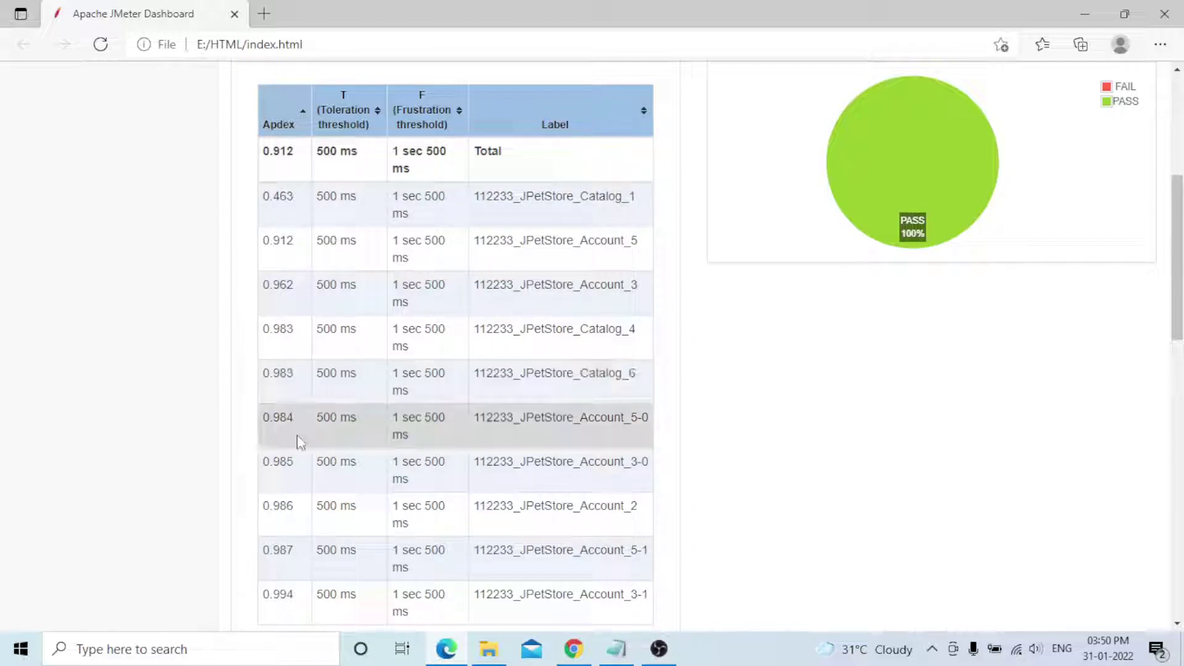
scroll(301, 433, "down", 1)
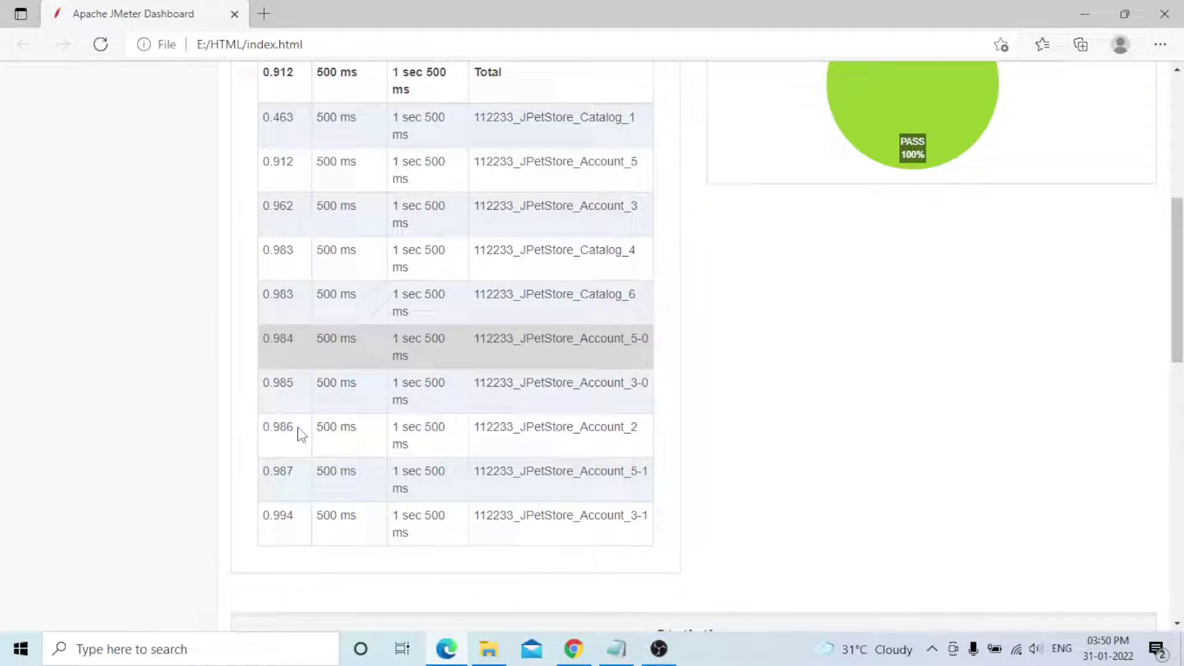
scroll(300, 432, "up", 1)
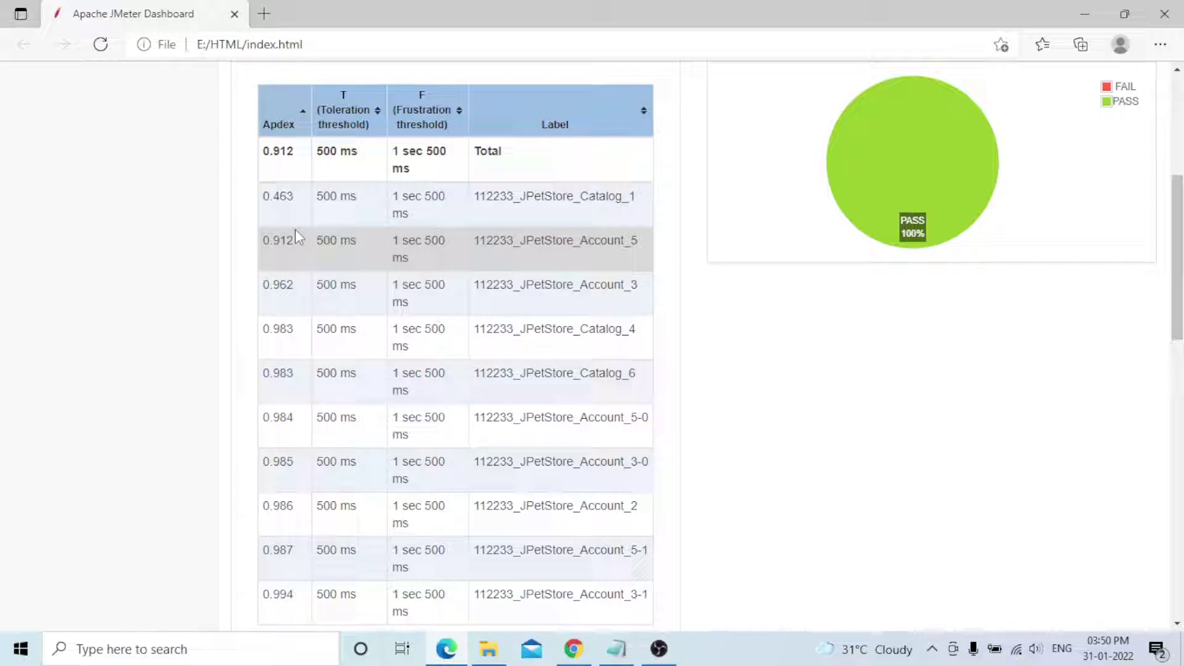
scroll(295, 235, "down", 1)
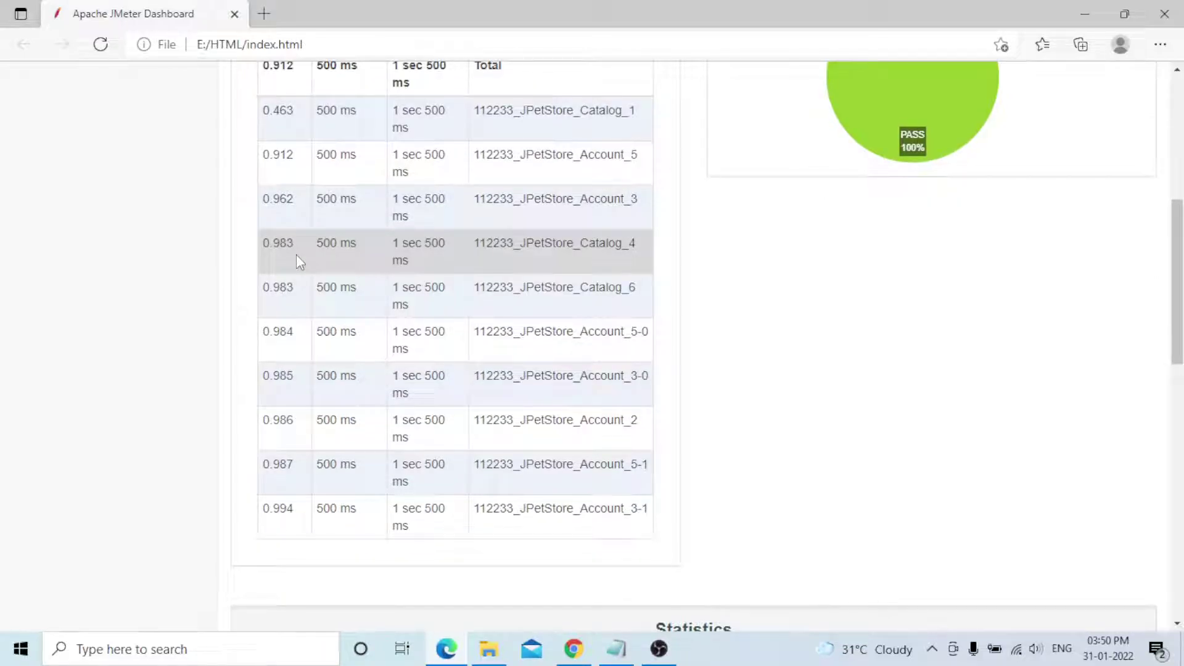
Examine the Statistics table and the Errors and Top 5 Errors by sampler tables, dismissing the news notification
scroll(677, 261, "down", 5)
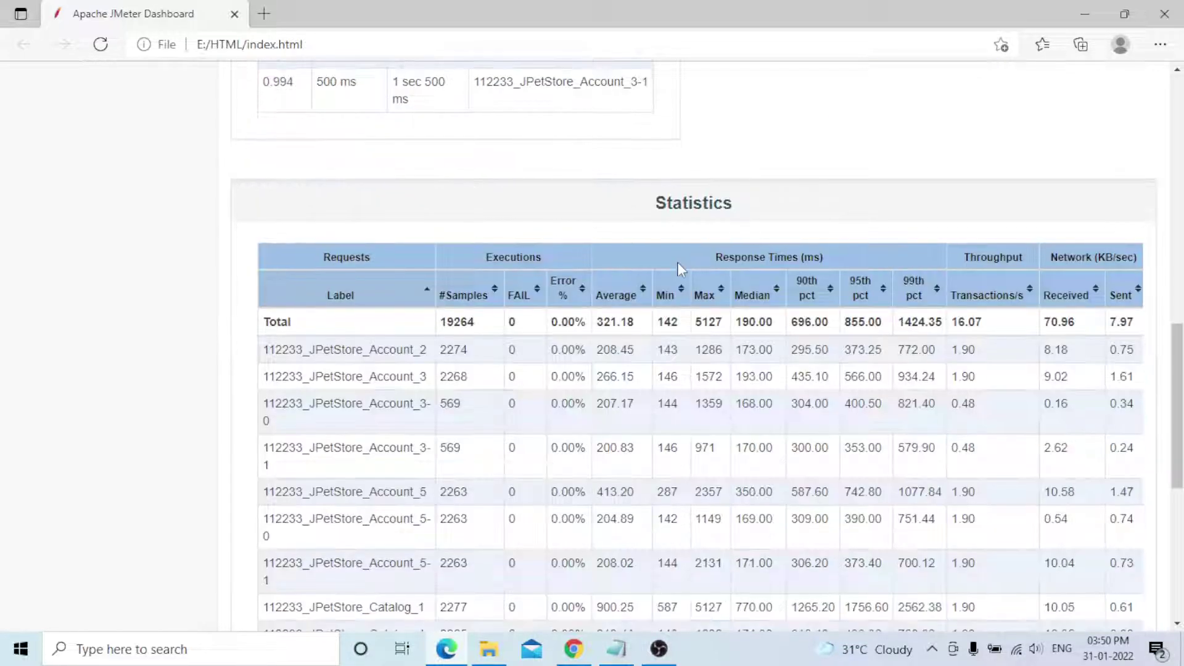
scroll(678, 262, "down", 1)
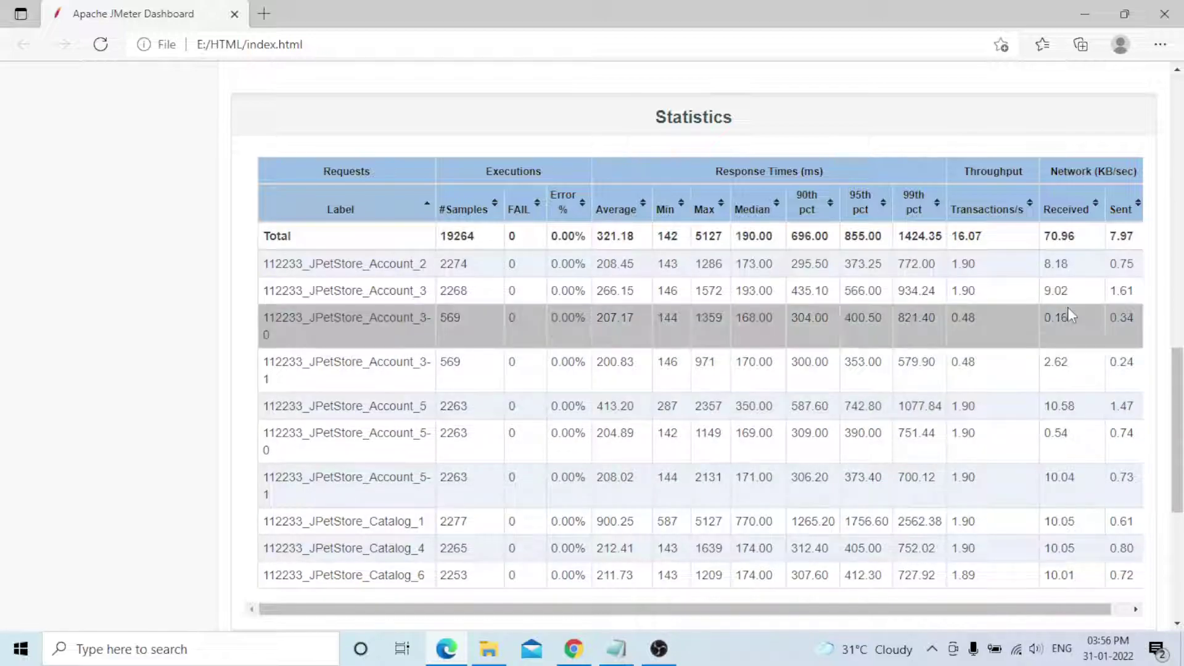
scroll(1069, 288, "down", 5)
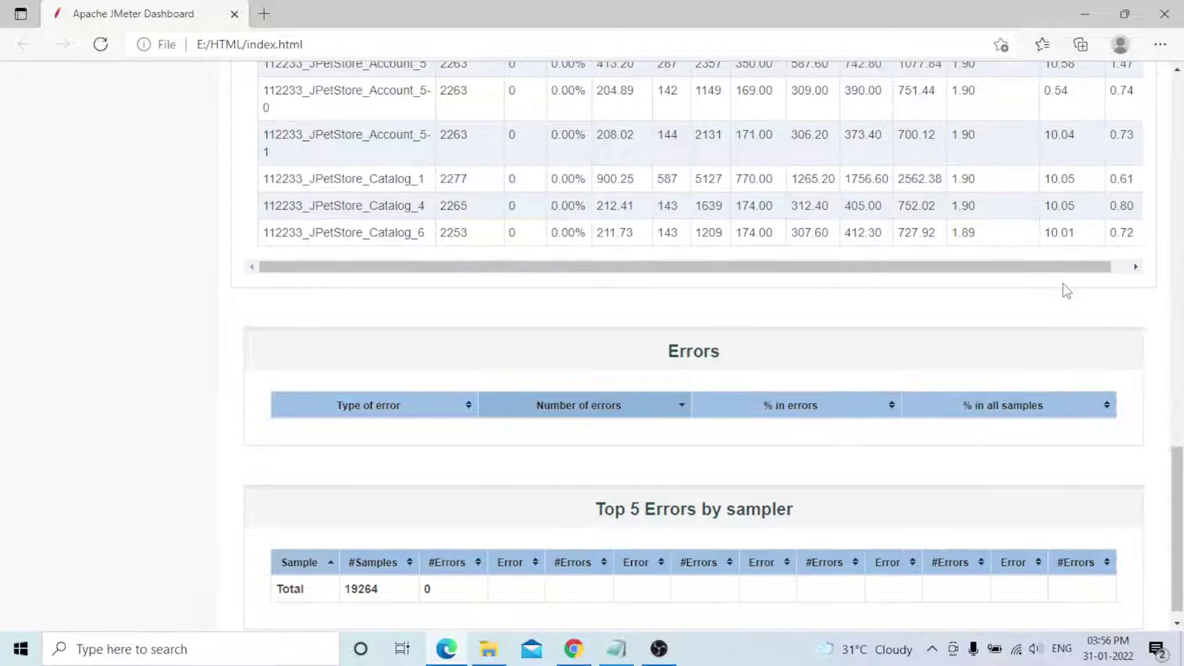
scroll(950, 354, "down", 1)
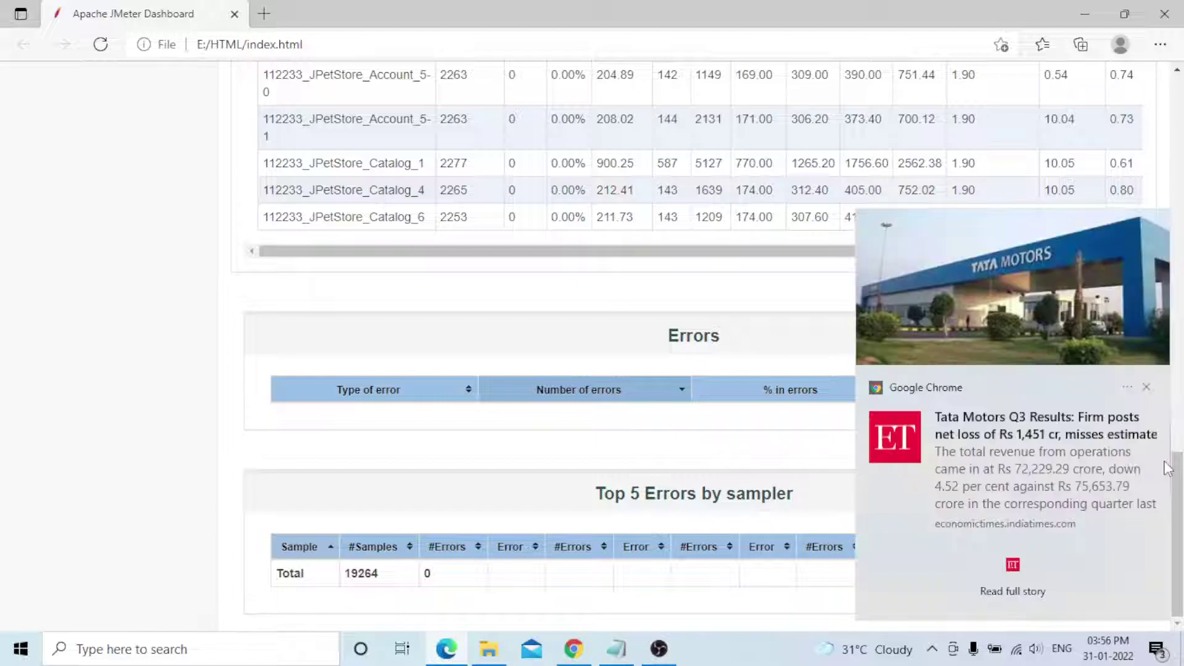
left_click(1149, 388)
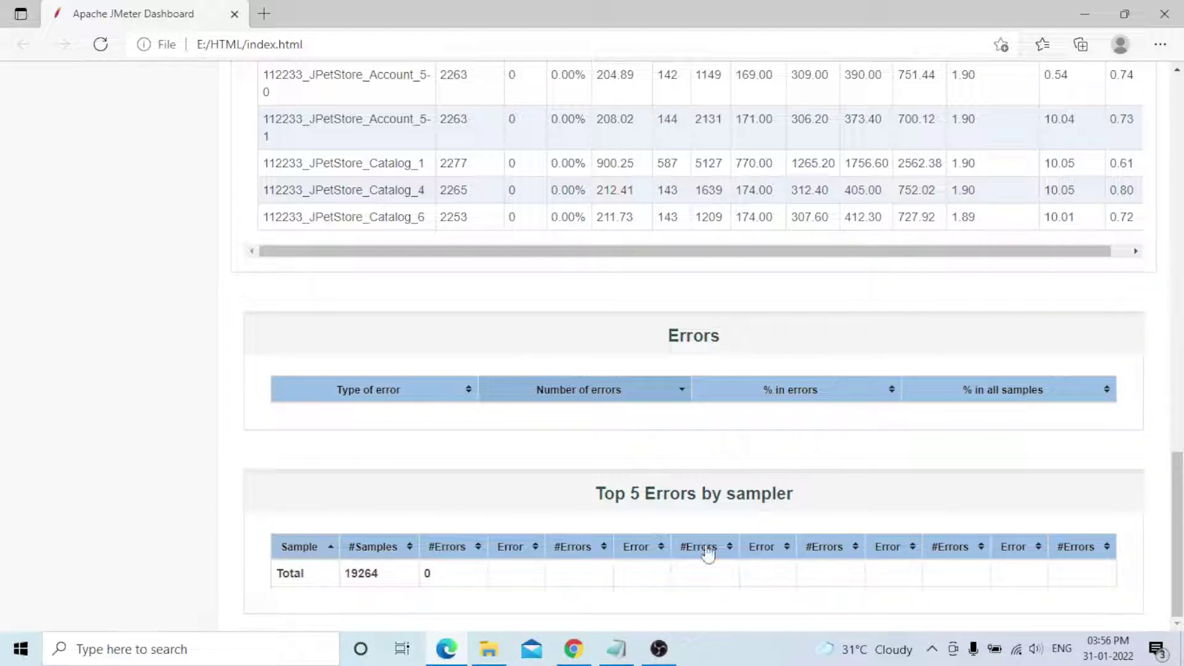
scroll(822, 528, "up", 15)
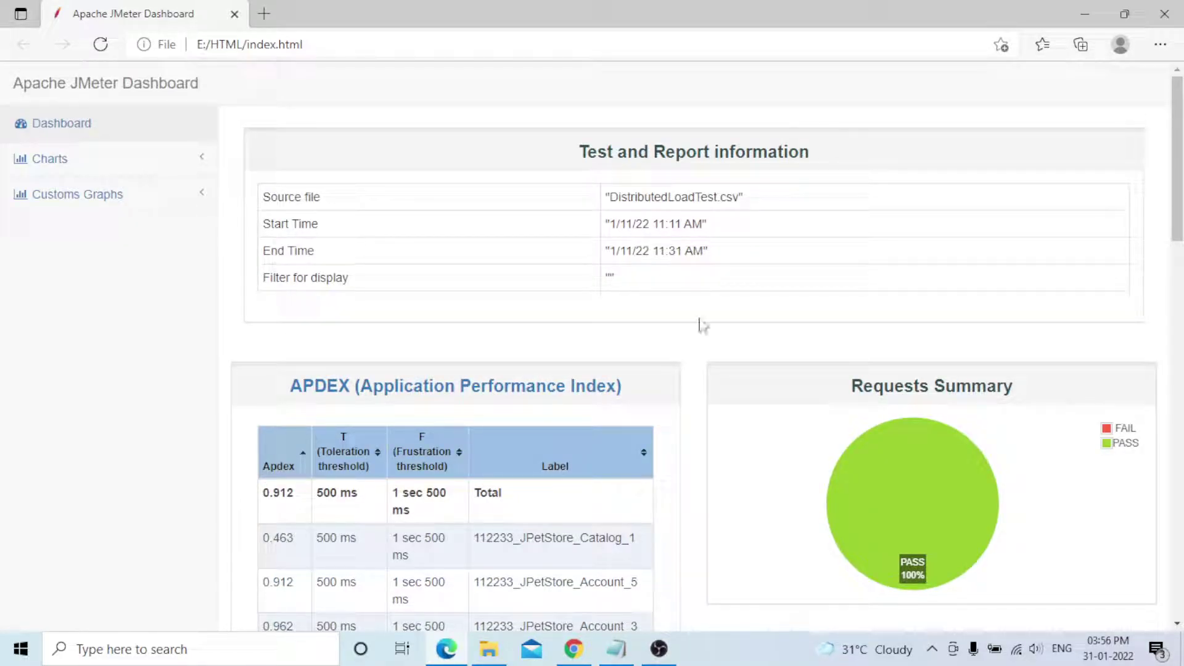
Open the Over Time charts page and inspect the highest peak in the Response Times Over Time chart
left_click(63, 162)
left_click(56, 193)
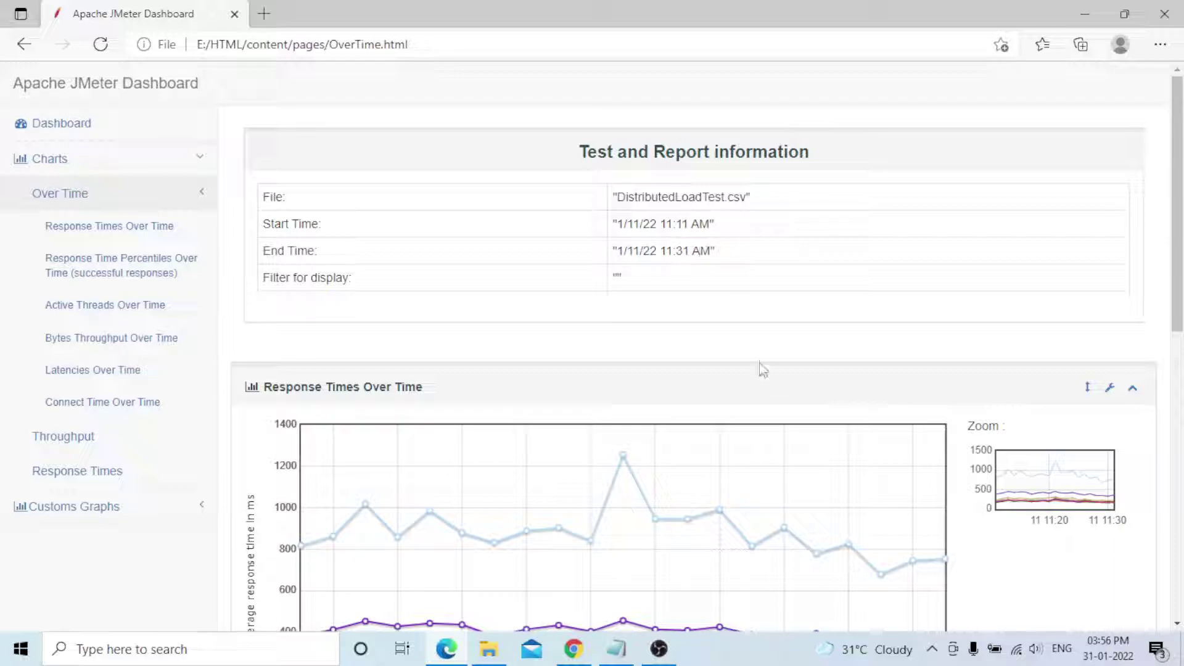
scroll(760, 361, "down", 4)
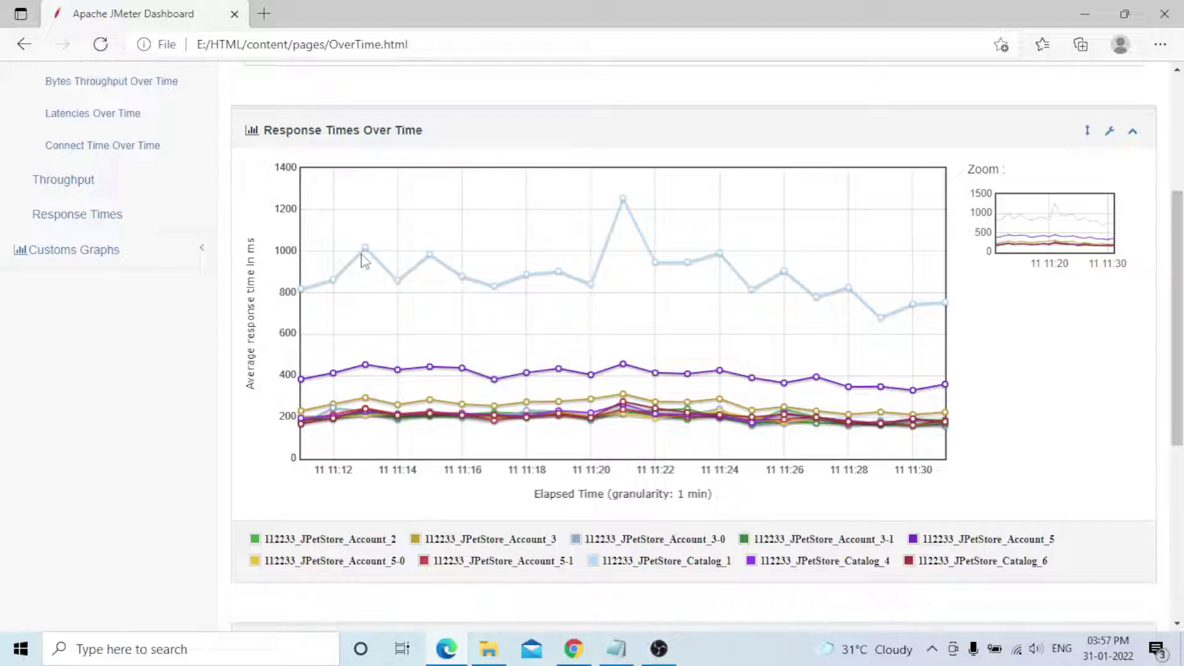
mouse_move(623, 203)
Expand the Response Time Percentiles Over Time and Active Threads Over Time charts and inspect their data points
scroll(309, 405, "down", 4)
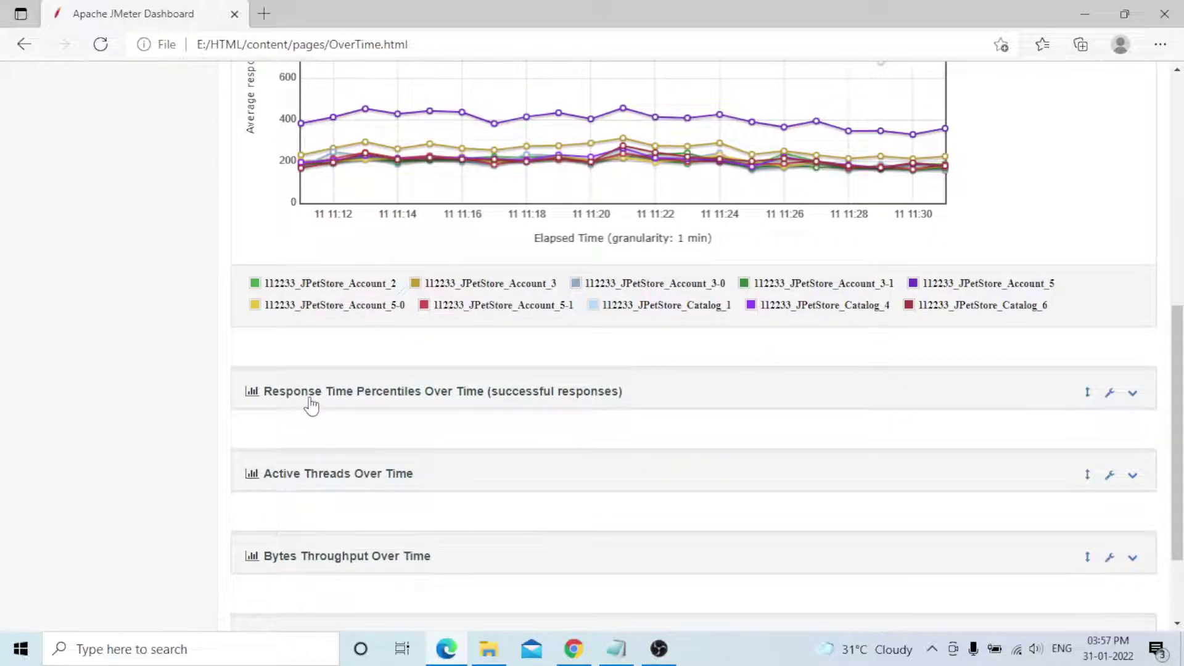
left_click(375, 394)
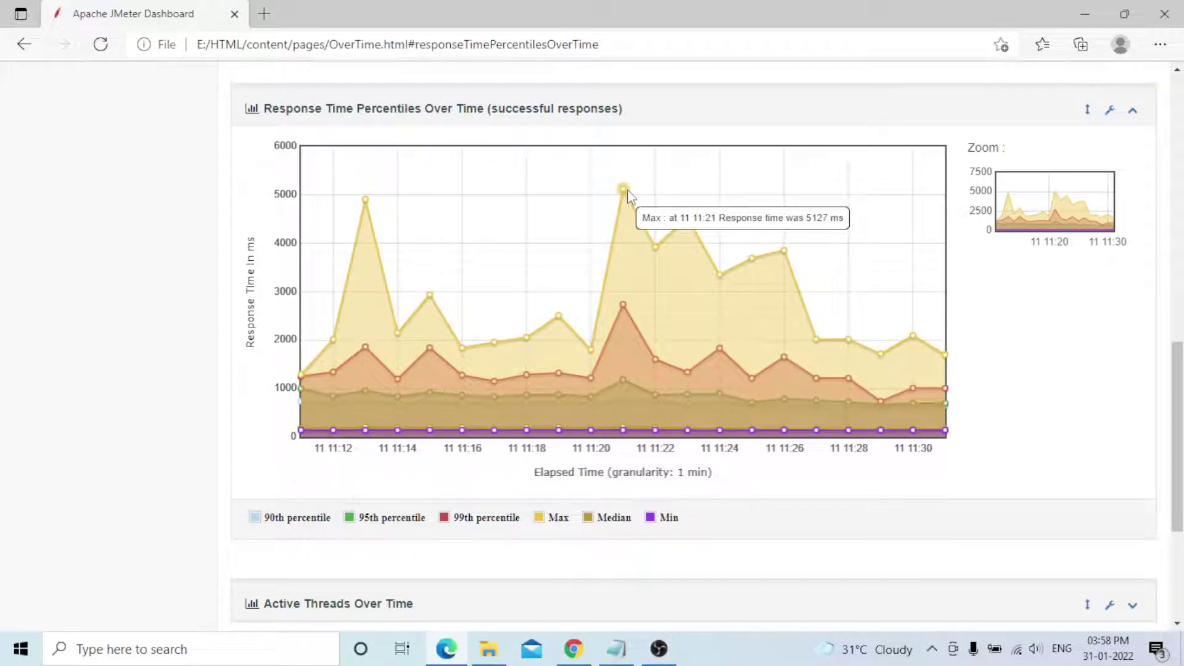
scroll(748, 510, "down", 1)
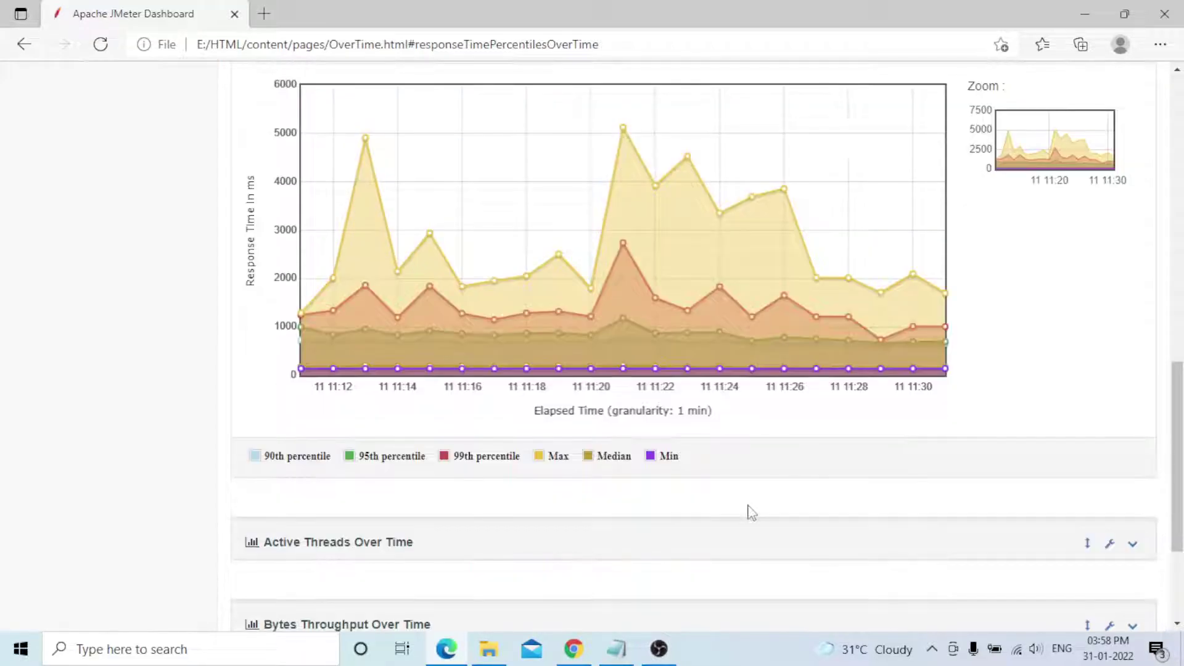
scroll(383, 376, "down", 3)
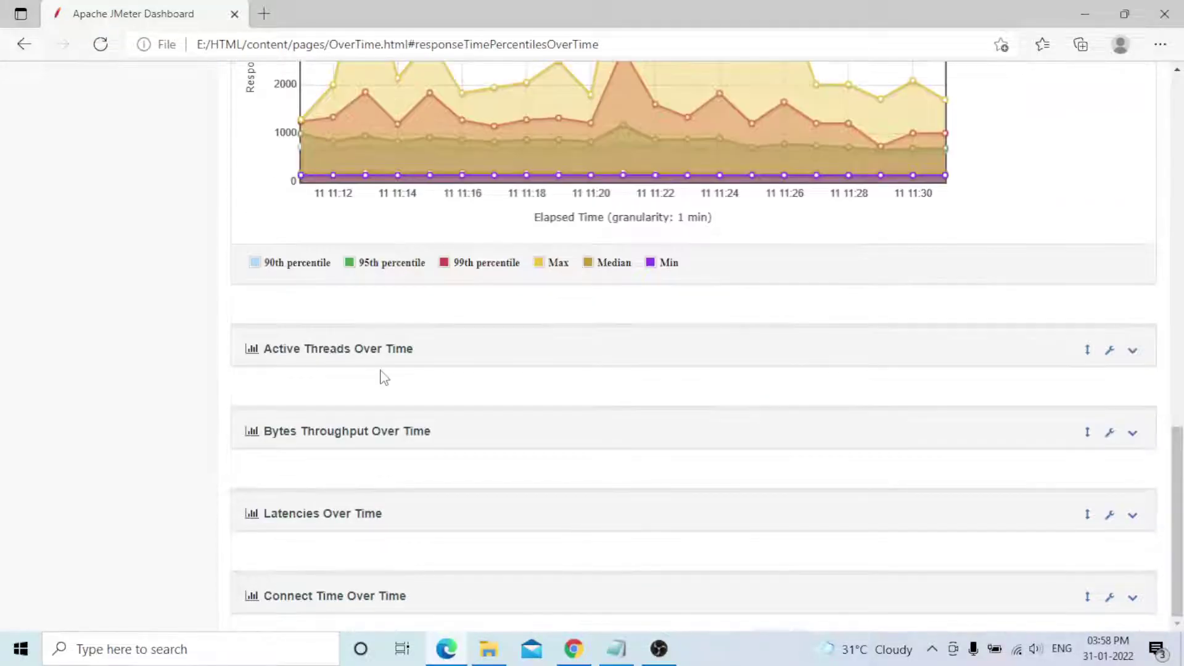
left_click(335, 351)
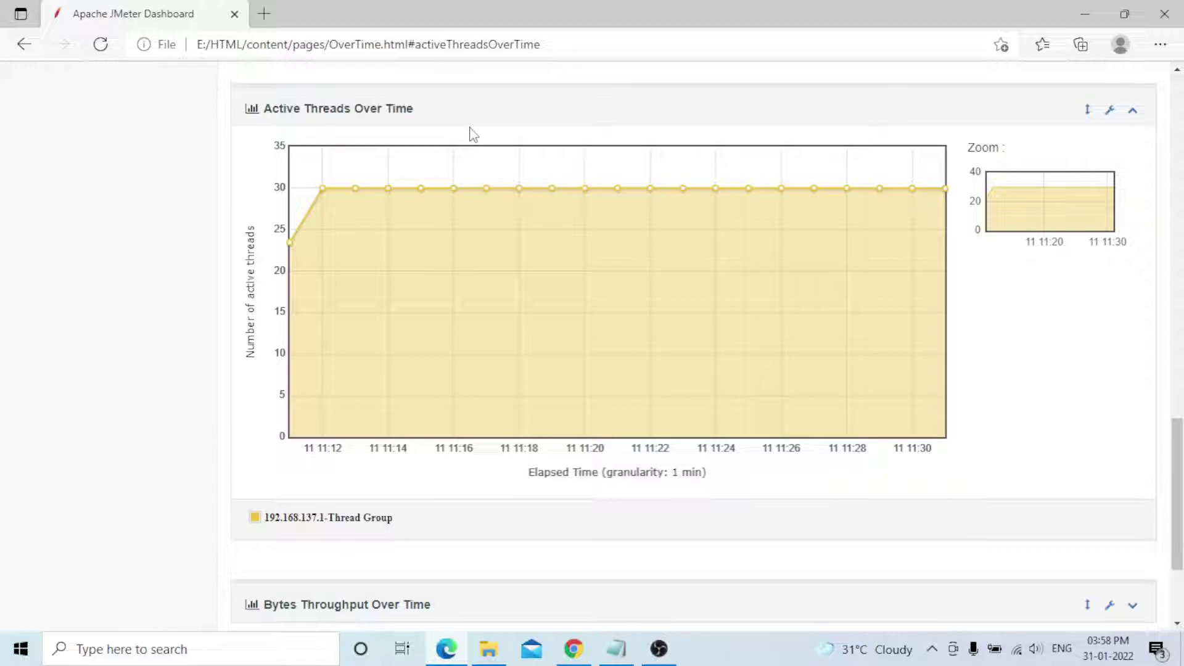
mouse_move(947, 190)
mouse_move(290, 245)
Expand the Bytes Throughput Over Time and Latencies Over Time charts and inspect the latency peak
scroll(489, 512, "down", 1)
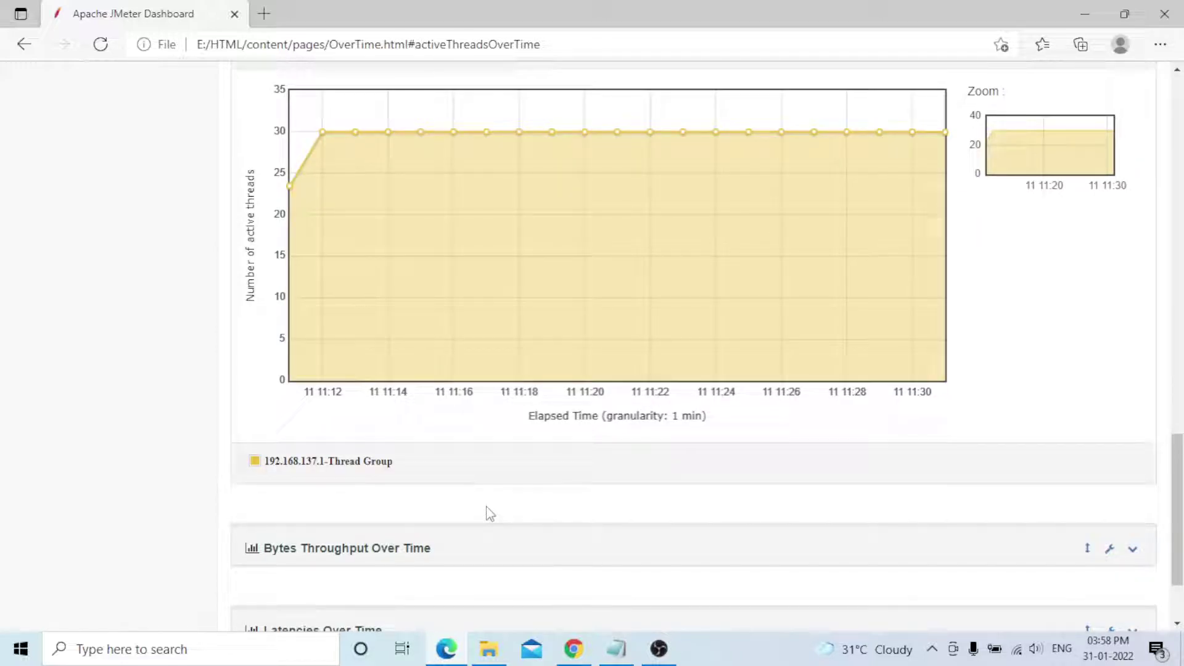
left_click(354, 548)
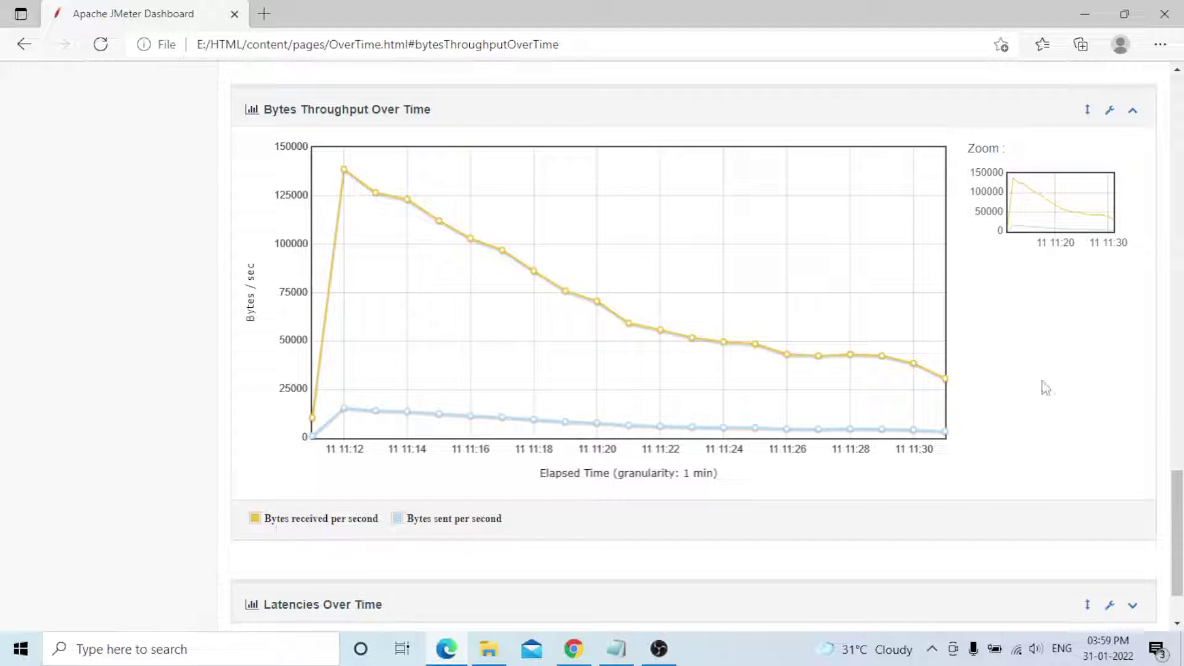
scroll(283, 528, "down", 1)
left_click(281, 525)
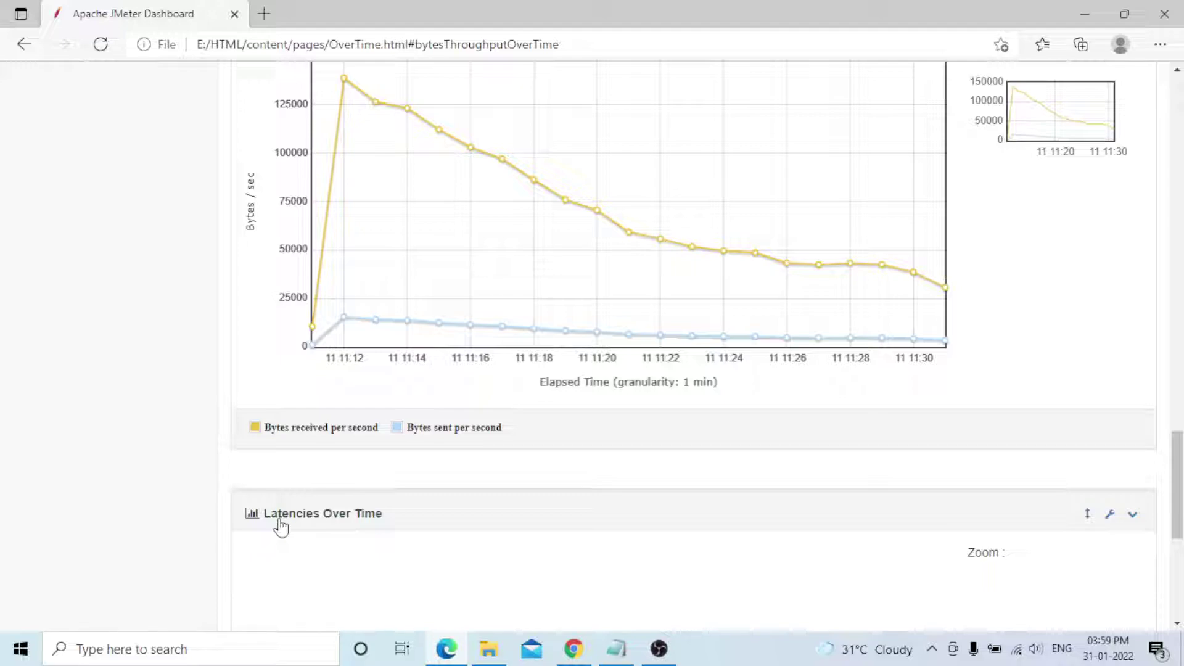
left_click(280, 521)
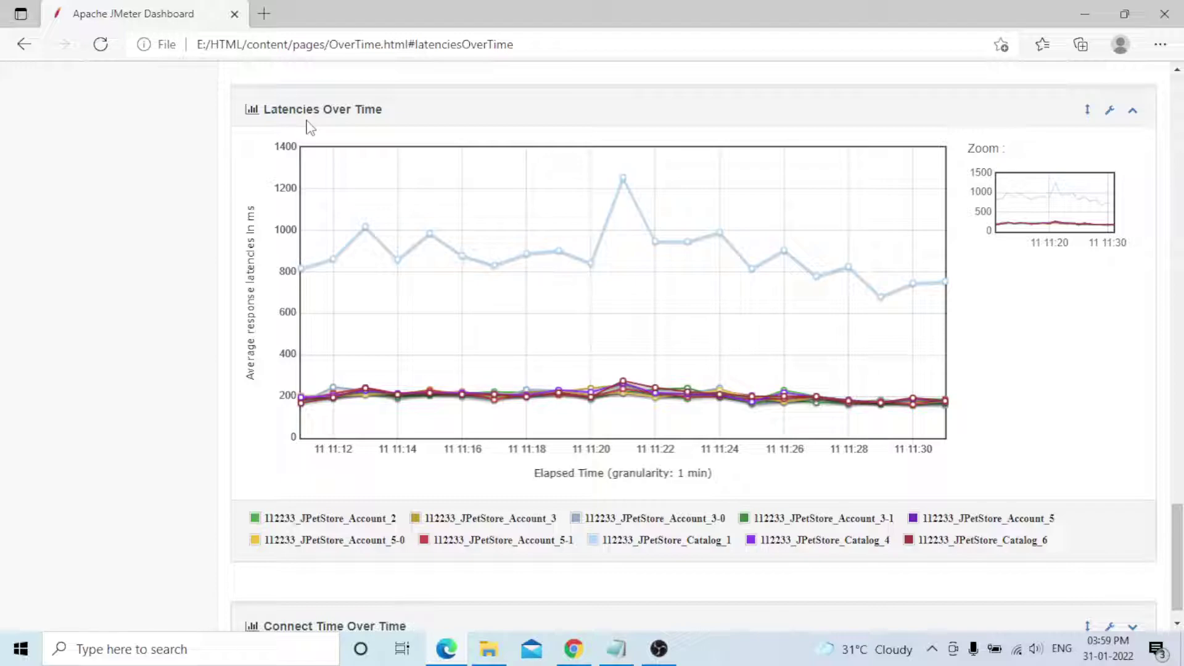
mouse_move(621, 187)
Inspect the peak in the Connect Time Over Time chart and return to the start of the Over Time page
scroll(1059, 363, "down", 6)
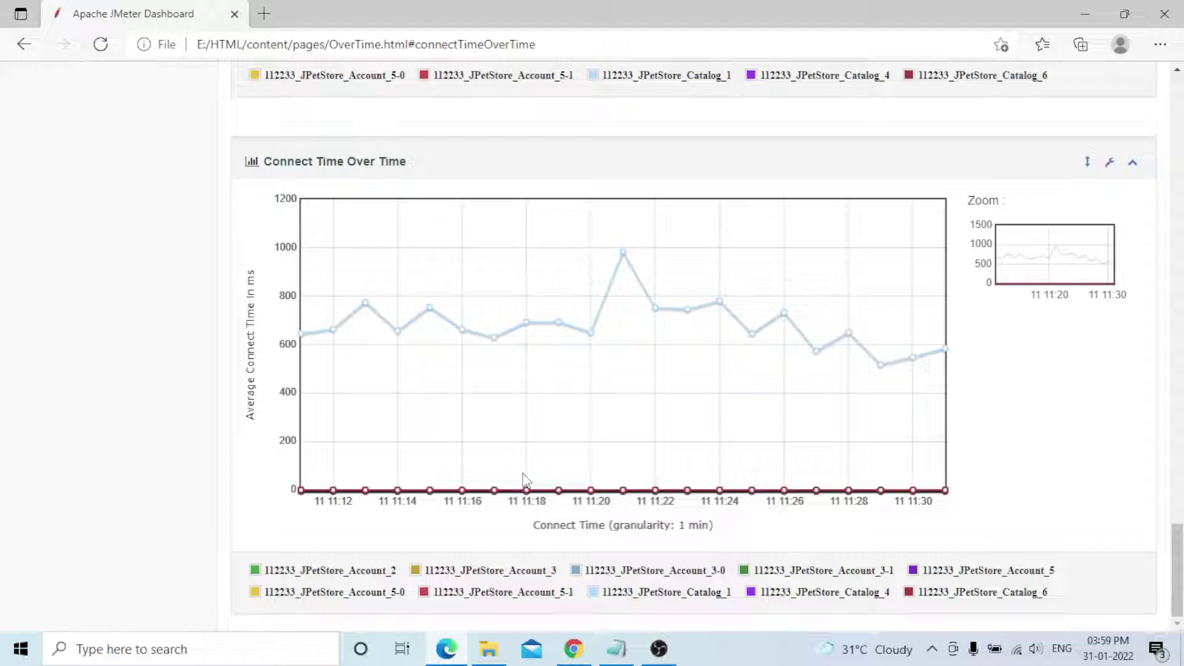
mouse_move(621, 251)
scroll(483, 423, "up", 15)
scroll(673, 466, "up", 3)
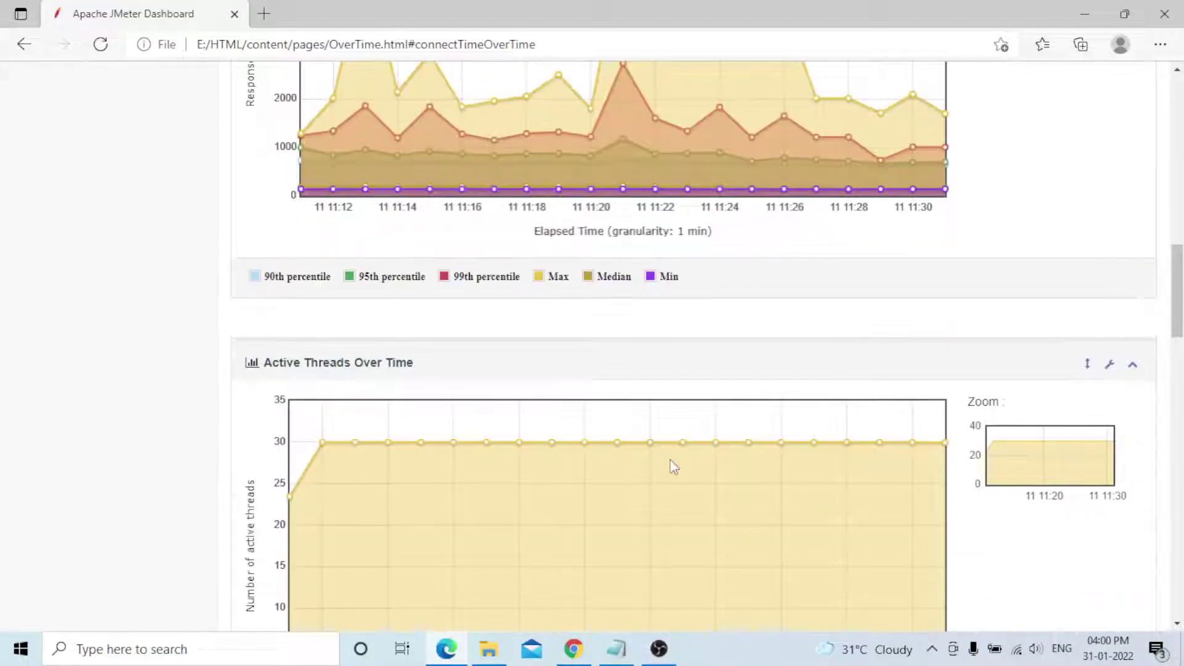
scroll(667, 467, "up", 5)
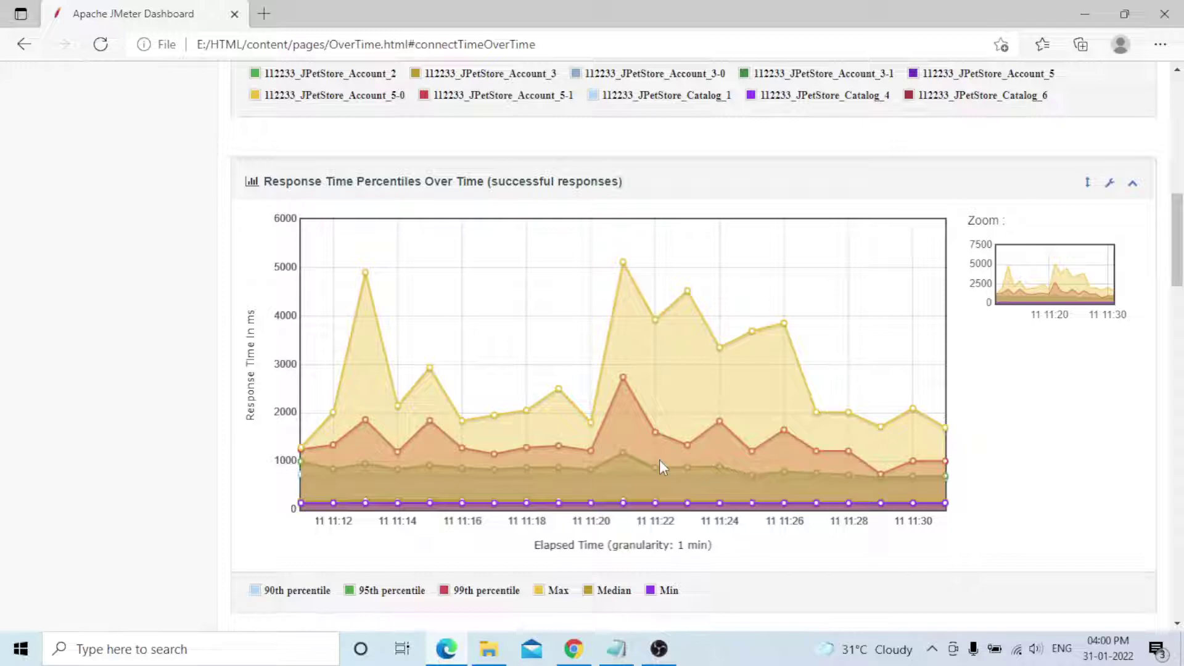
scroll(199, 195, "up", 11)
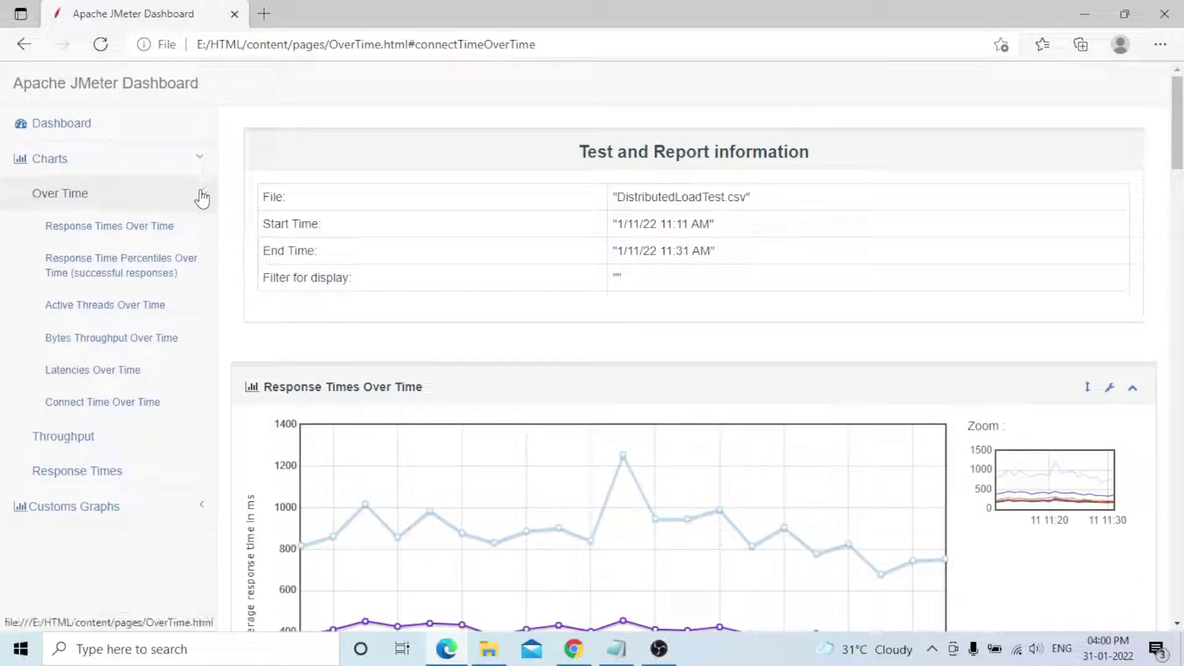
Open the Throughput charts page and inspect the peak in the Hits Per Second chart
left_click(199, 195)
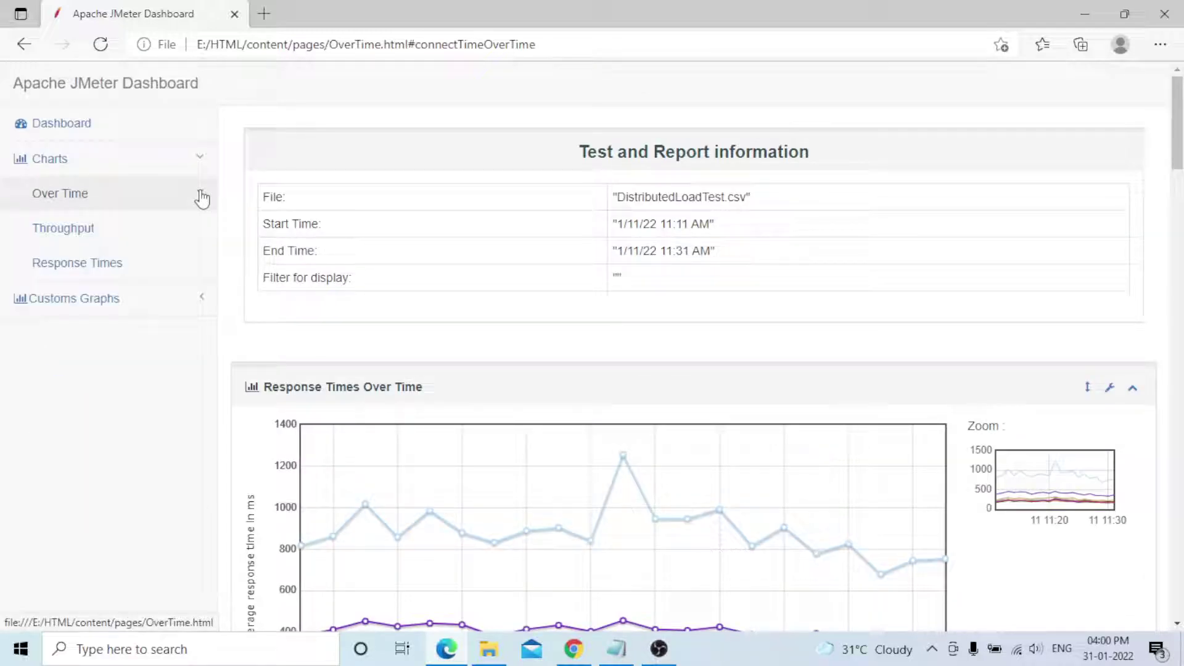
left_click(90, 236)
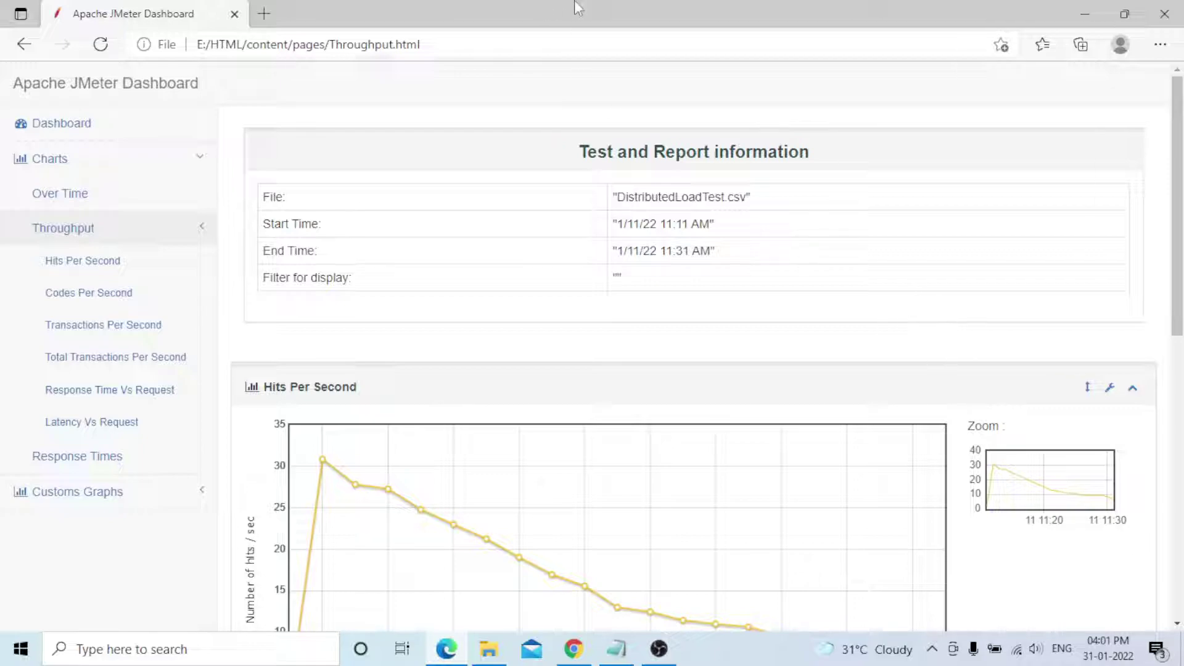
scroll(578, 368, "down", 2)
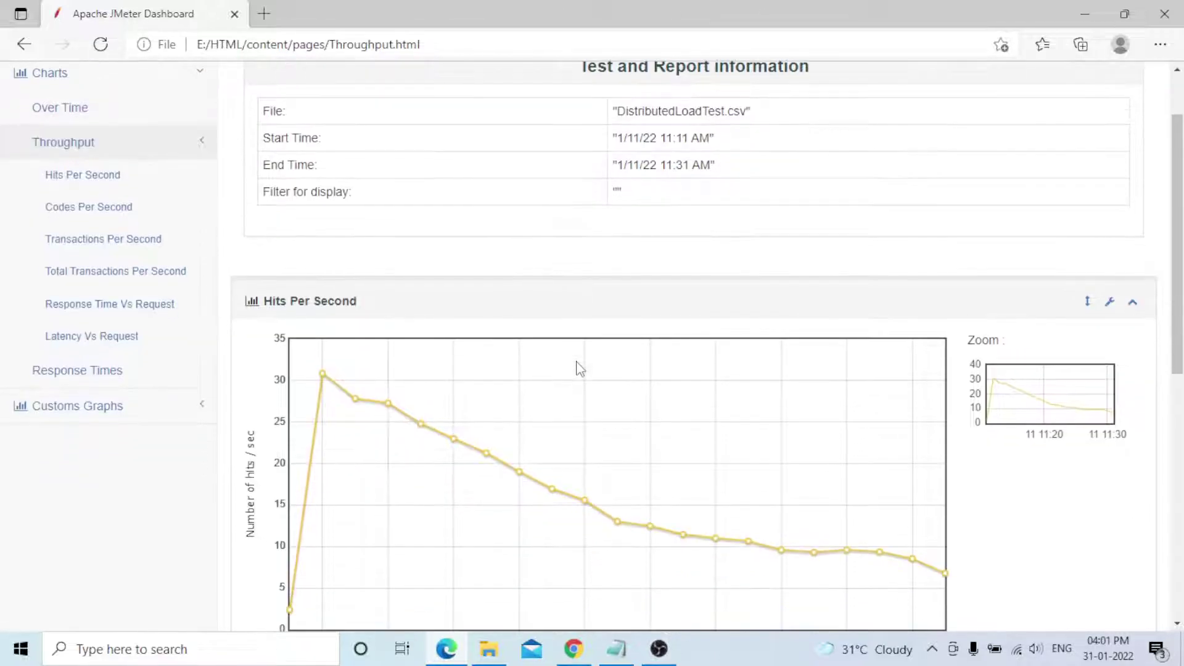
scroll(578, 369, "down", 3)
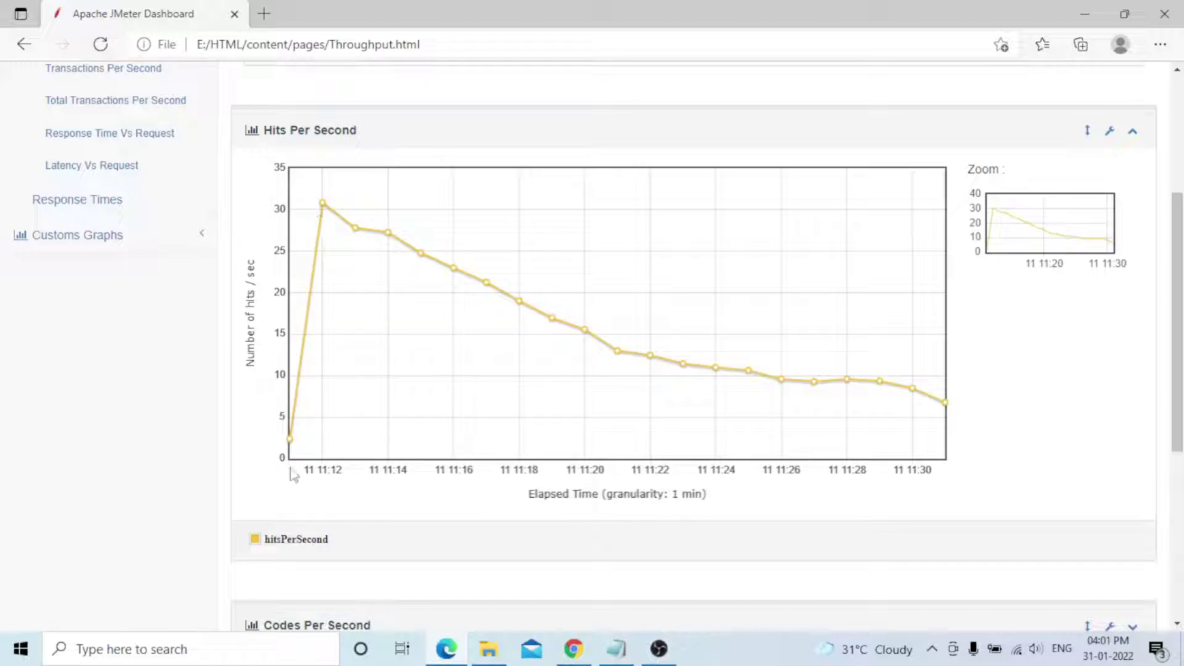
mouse_move(325, 204)
Expand the Codes Per Second and Transactions Per Second charts and inspect the peak transaction rate
scroll(993, 352, "down", 5)
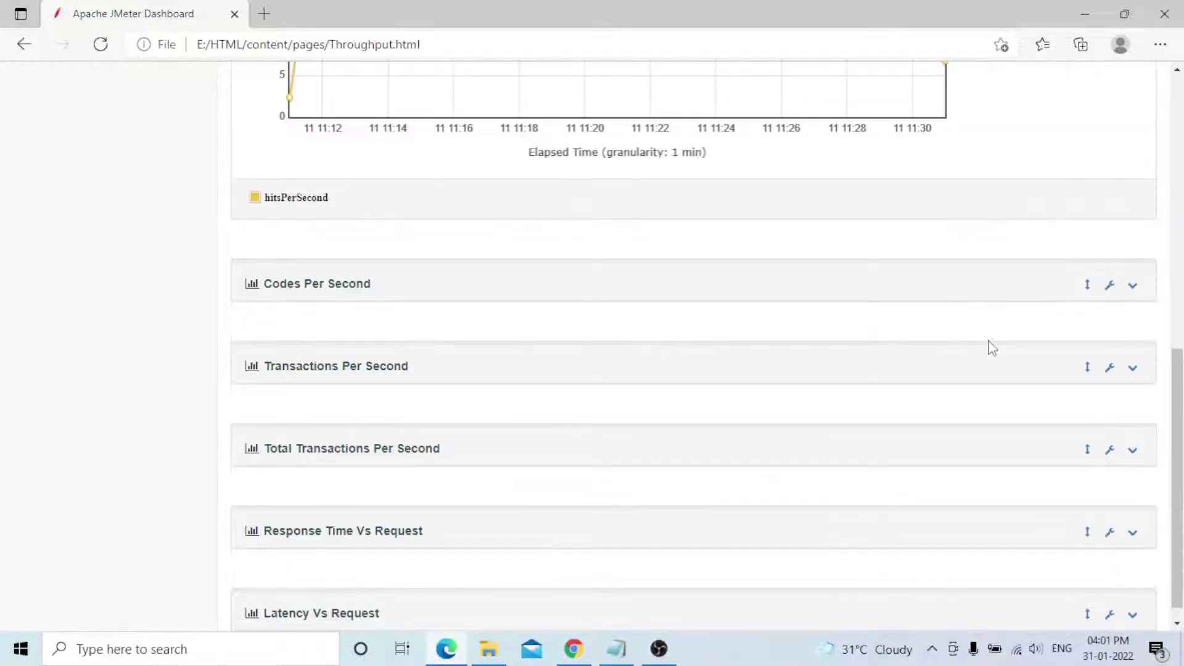
left_click(310, 295)
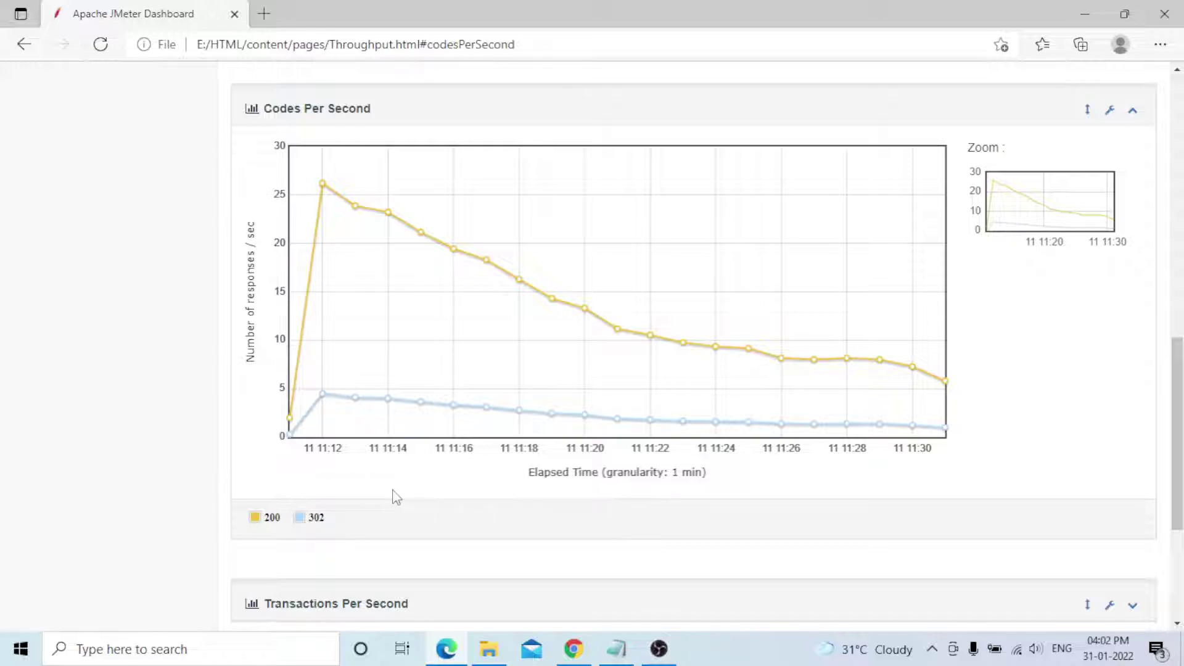
scroll(395, 497, "down", 4)
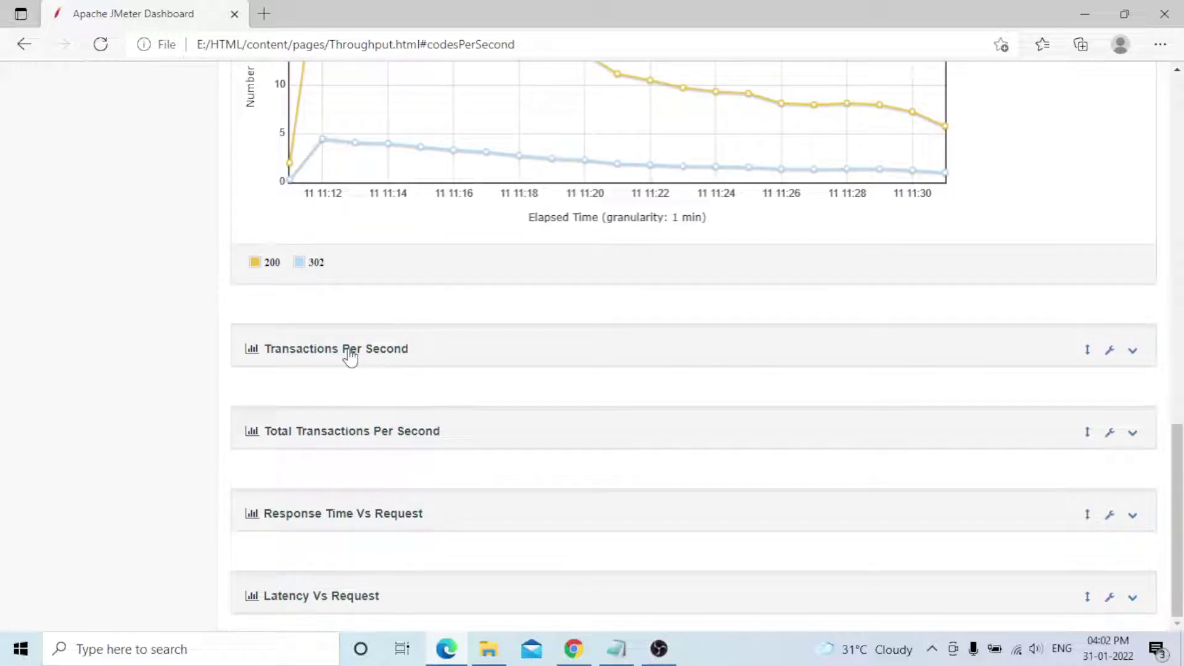
left_click(350, 352)
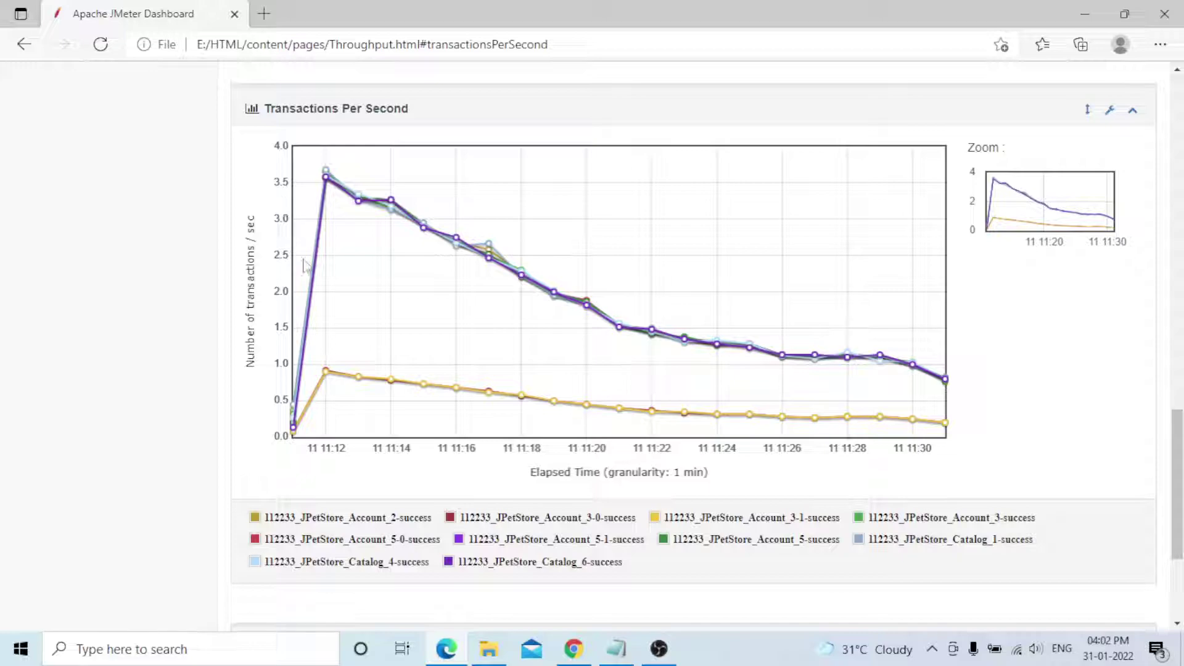
mouse_move(326, 175)
mouse_move(328, 171)
Expand the Total Transactions Per Second and Response Time Vs Request charts and review their plots
scroll(1036, 384, "down", 3)
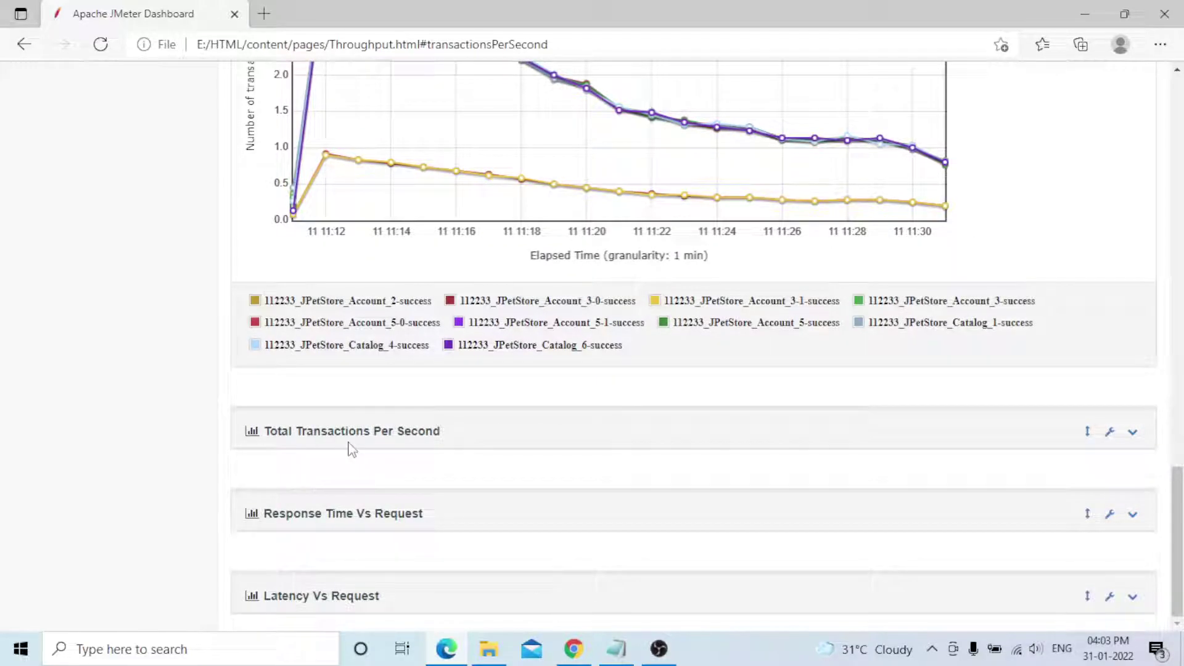
left_click(349, 443)
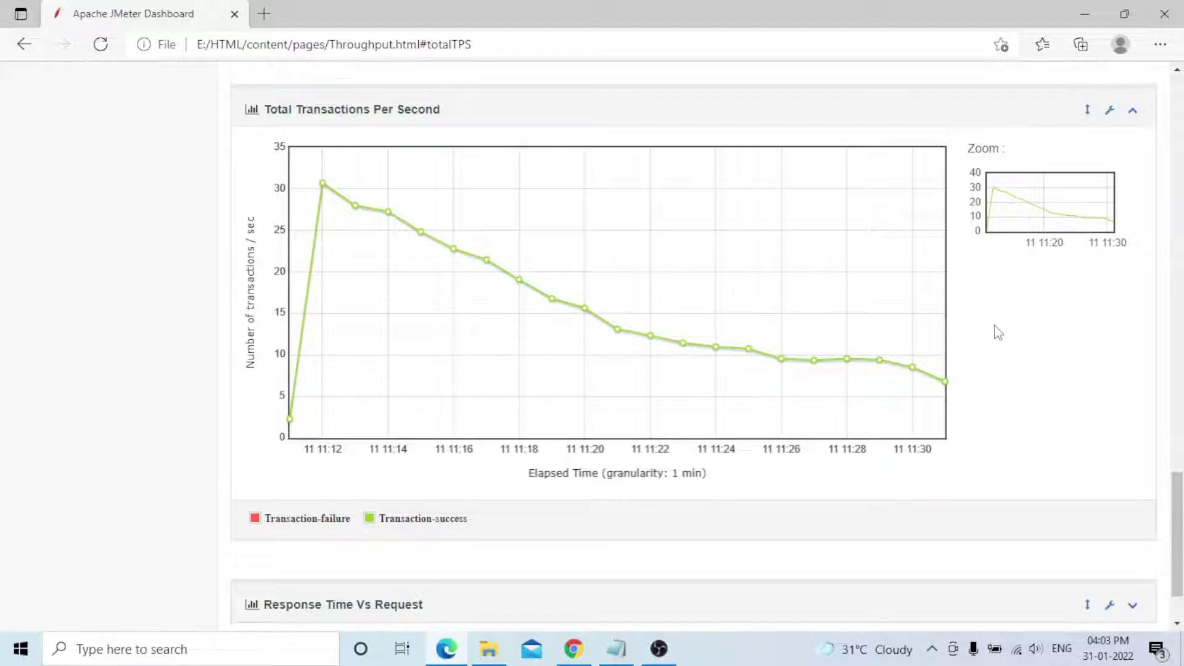
scroll(997, 332, "down", 1)
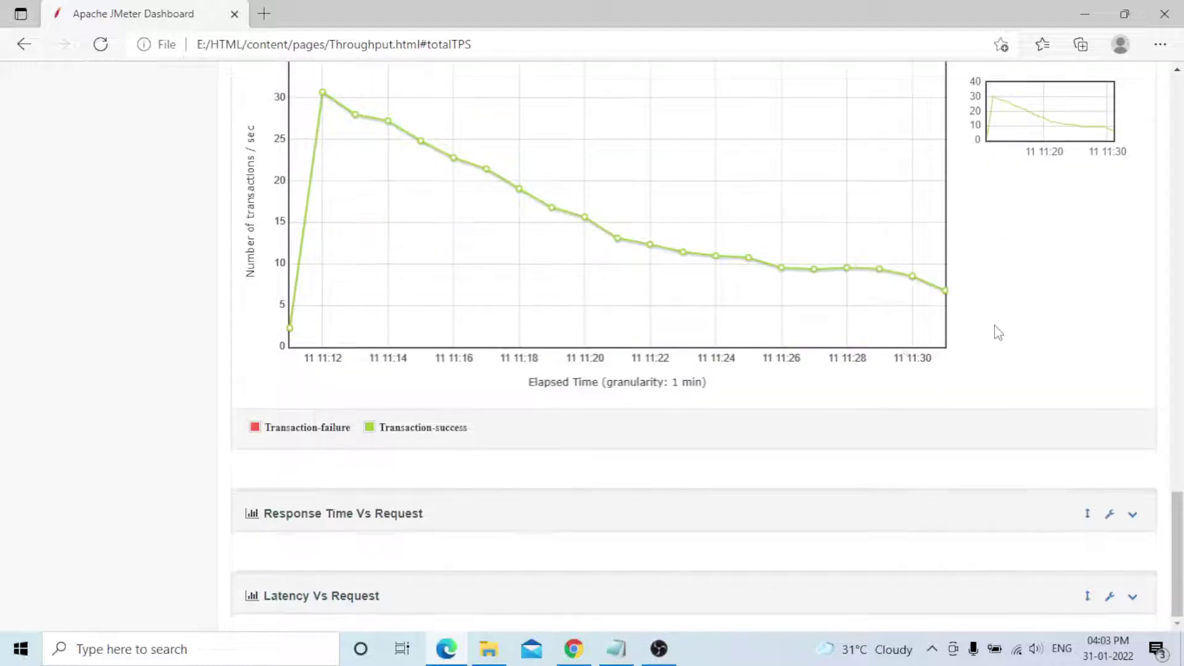
left_click(341, 521)
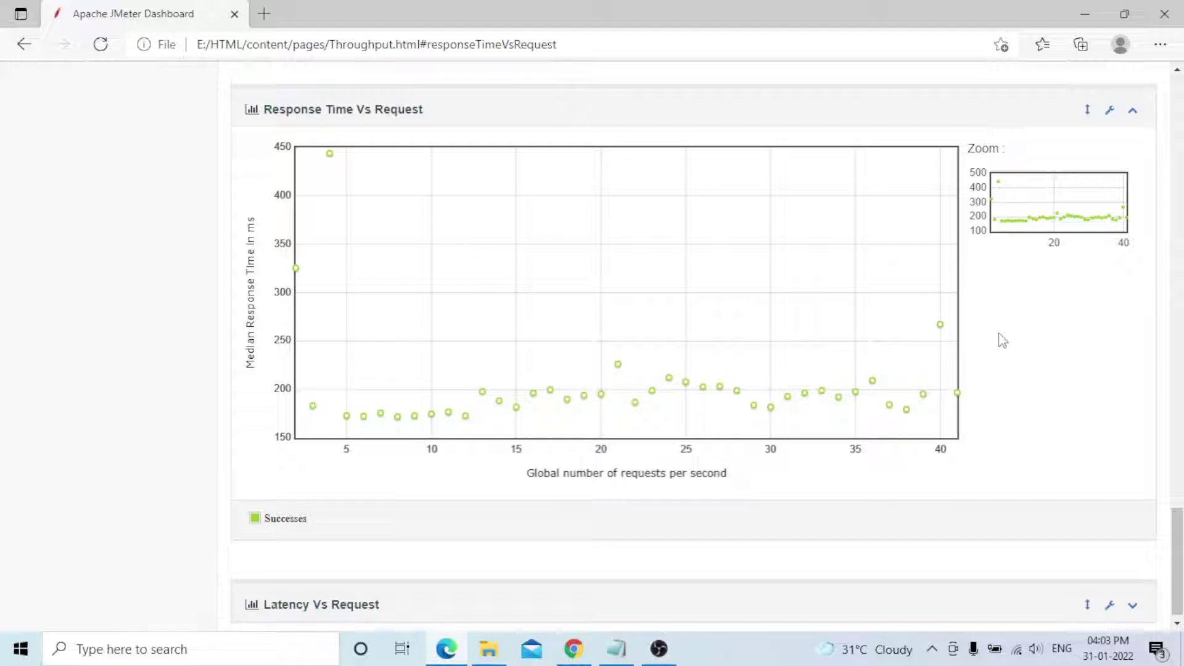
Expand the Latency Vs Request chart and inspect its median latency points
scroll(370, 525, "down", 1)
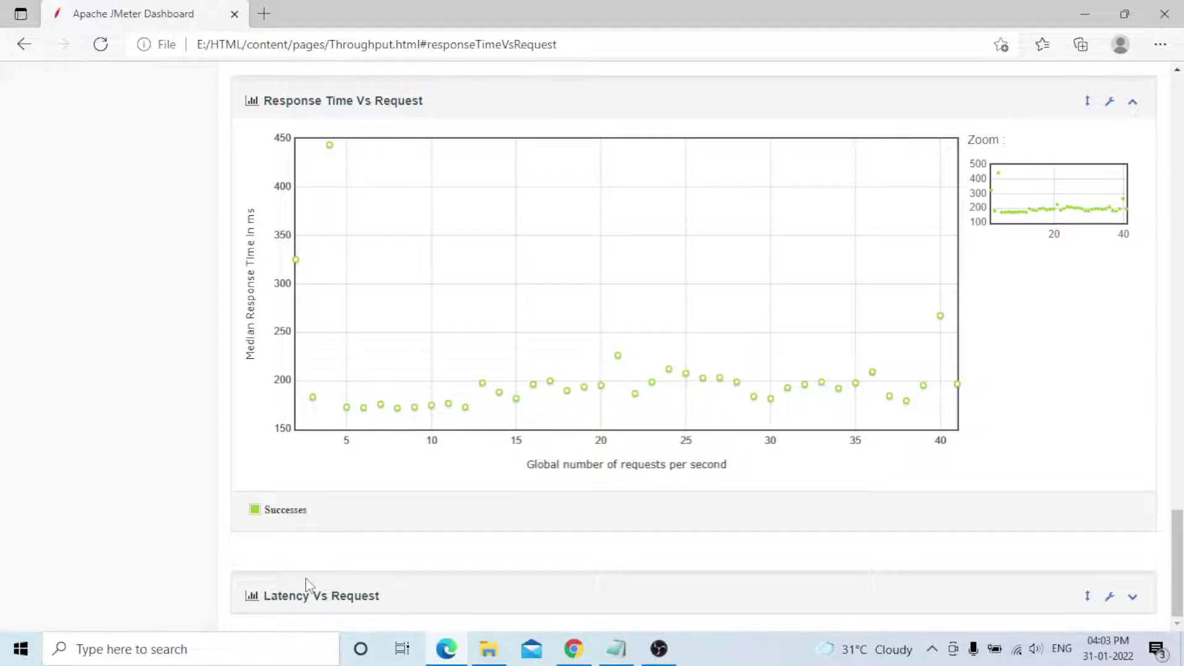
left_click(307, 593)
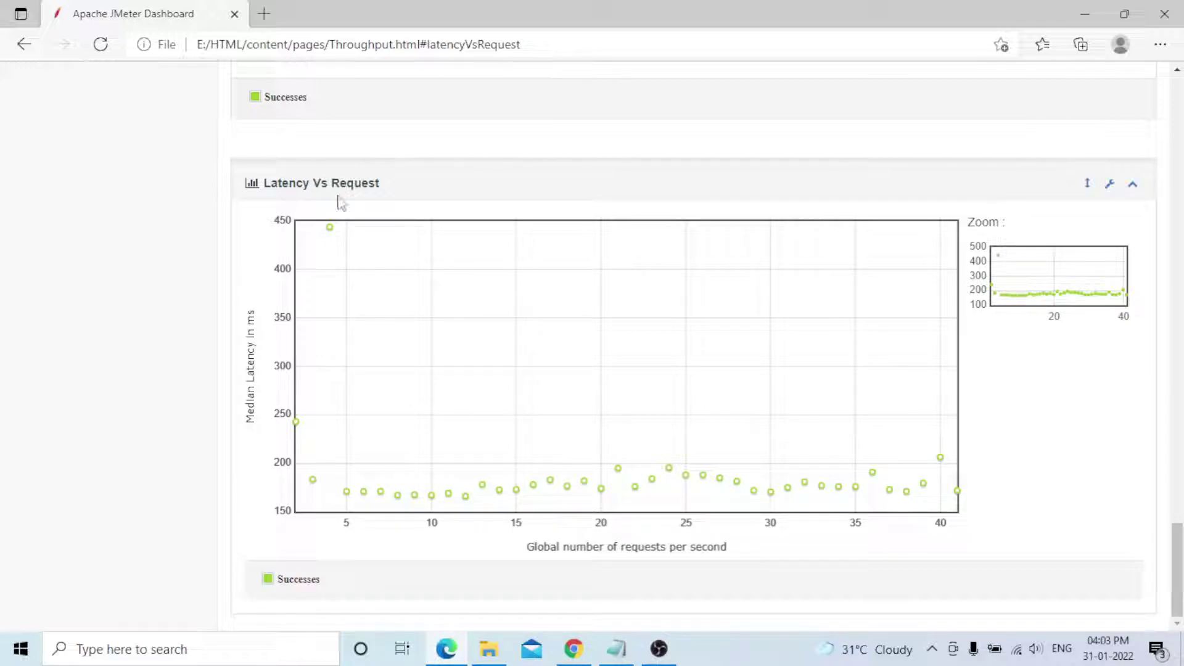
mouse_move(380, 500)
Open the Response Times charts page and inspect the curves in the Response Time Percentiles chart near the 90th to 100th percentiles
scroll(424, 390, "up", 6)
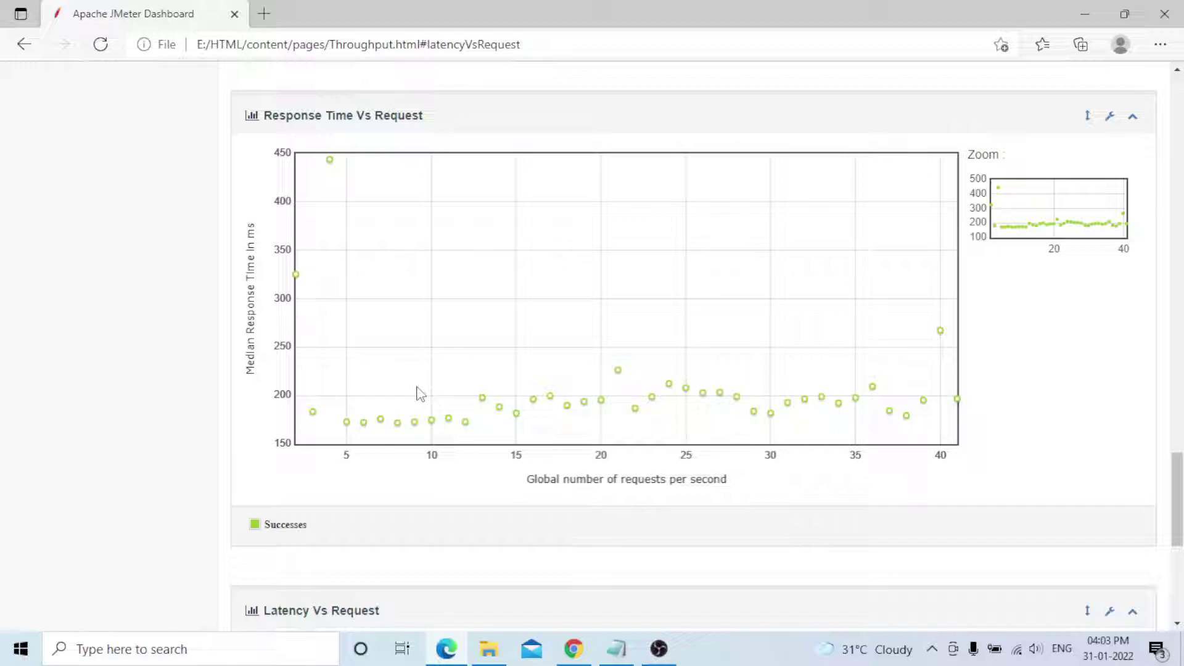
scroll(420, 395, "up", 20)
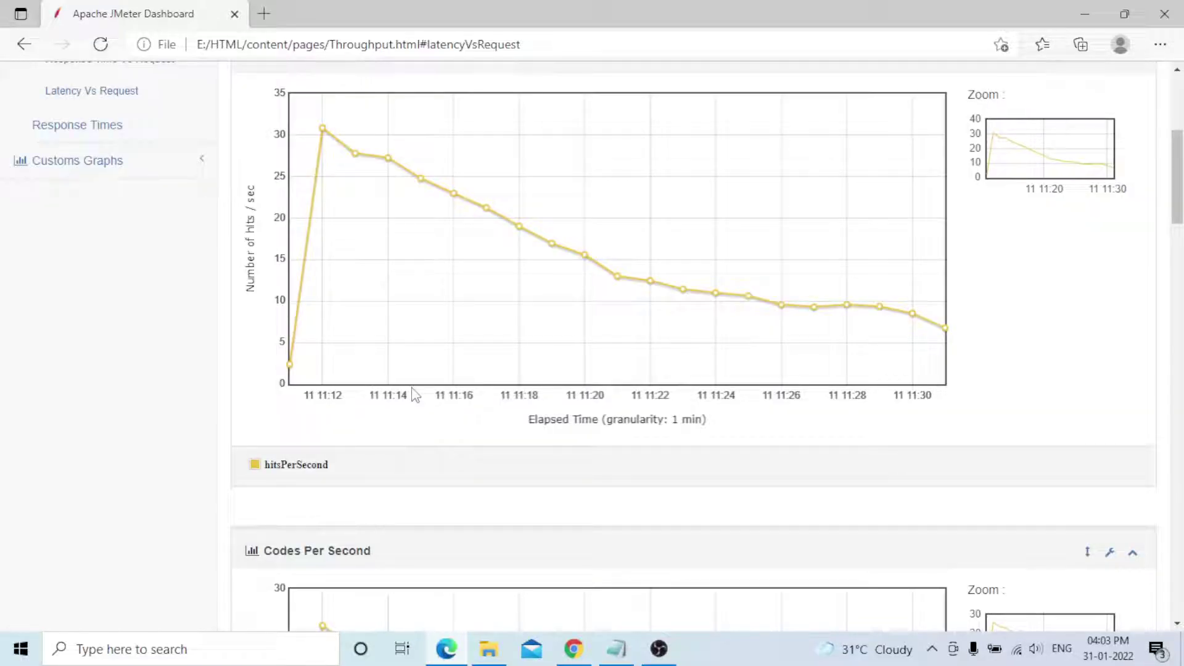
scroll(414, 395, "up", 5)
left_click(162, 236)
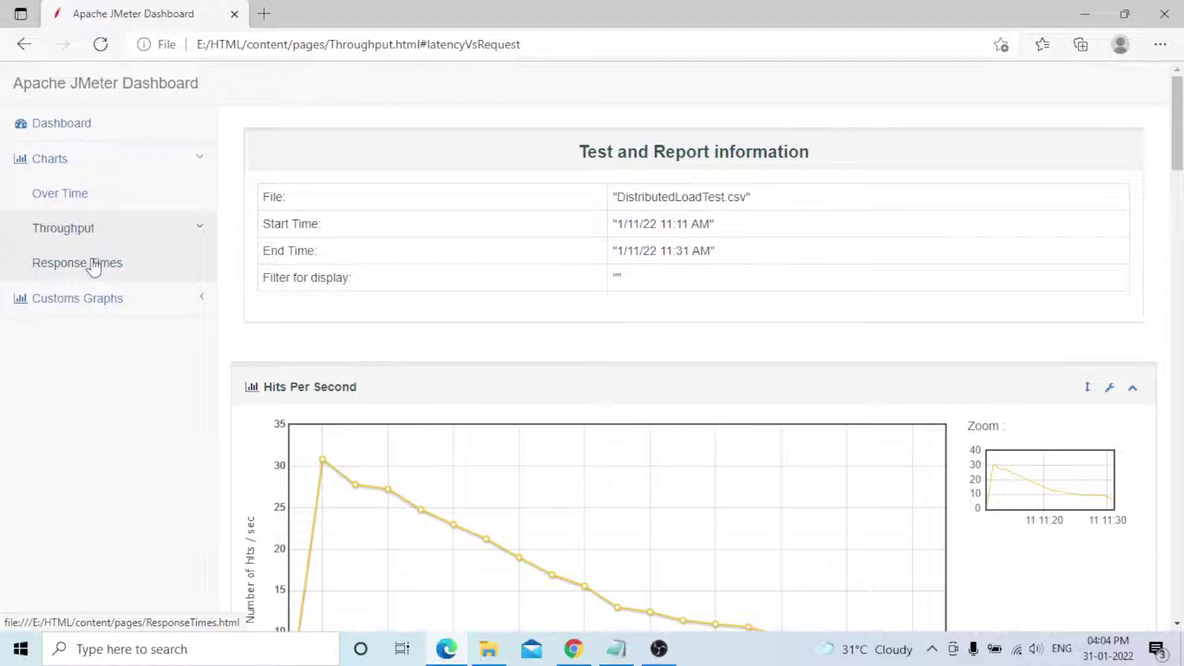
left_click(93, 265)
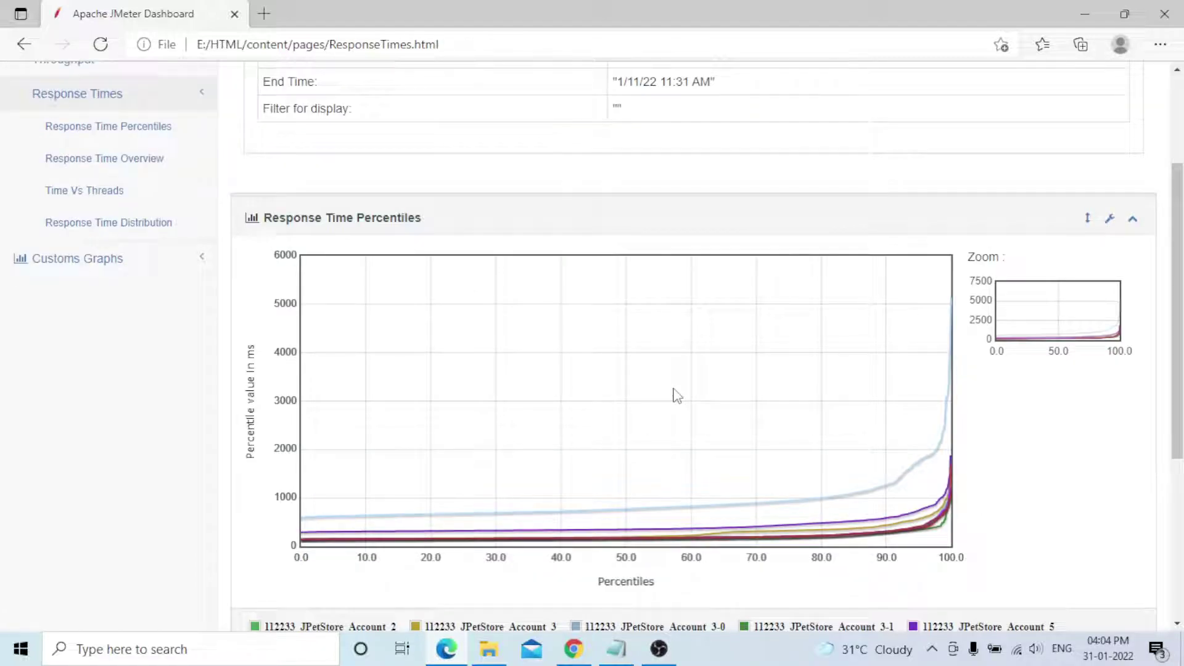
scroll(676, 396, "down", 3)
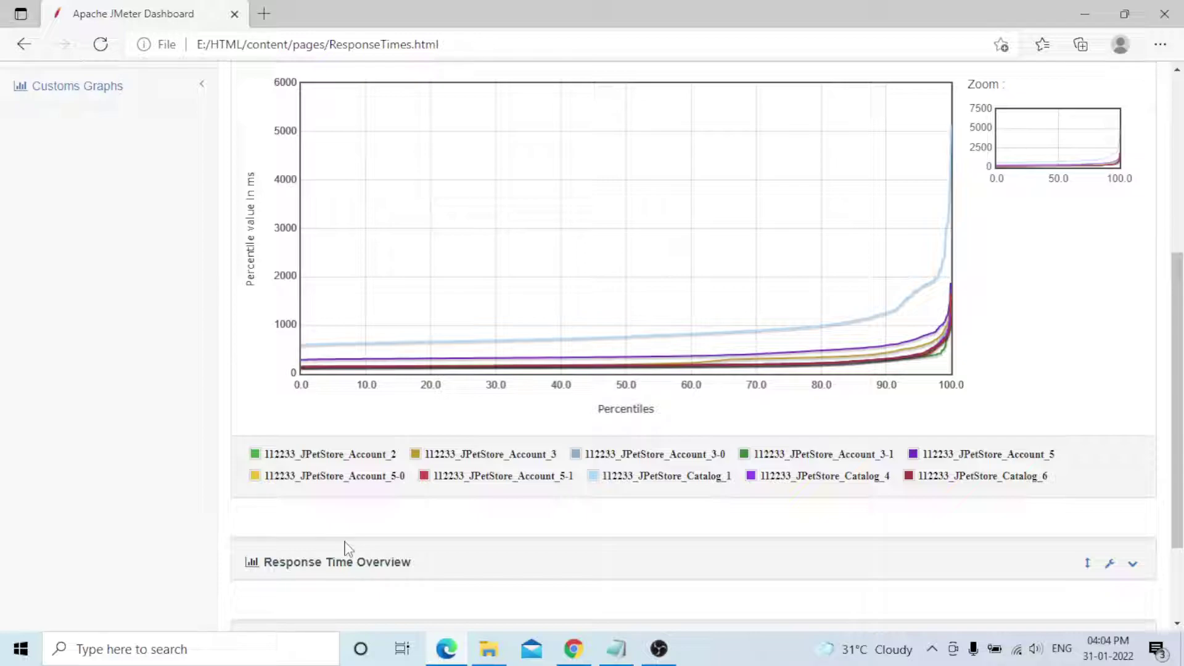
key("super+a")
mouse_move(925, 350)
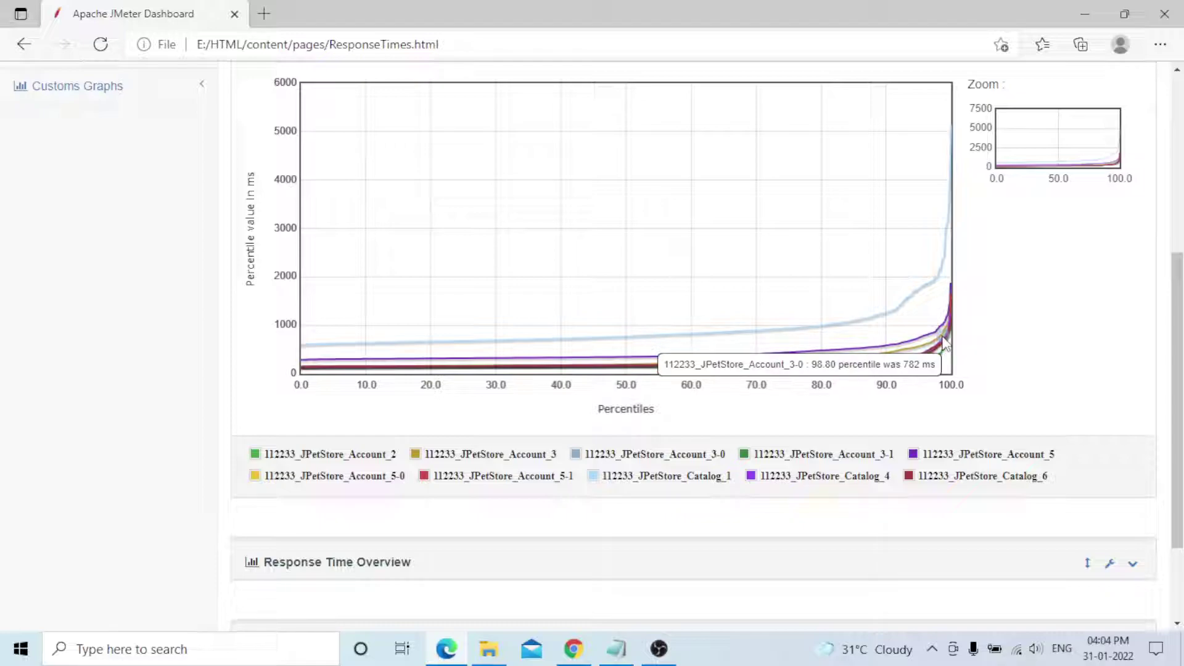
mouse_move(954, 131)
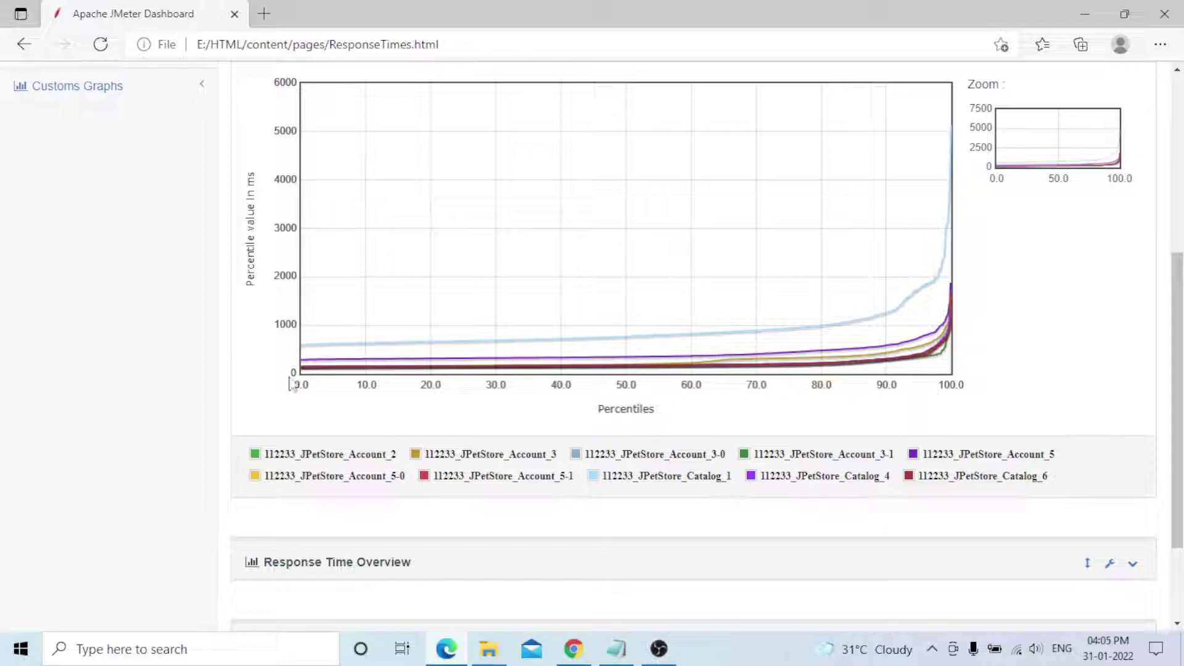
mouse_move(927, 322)
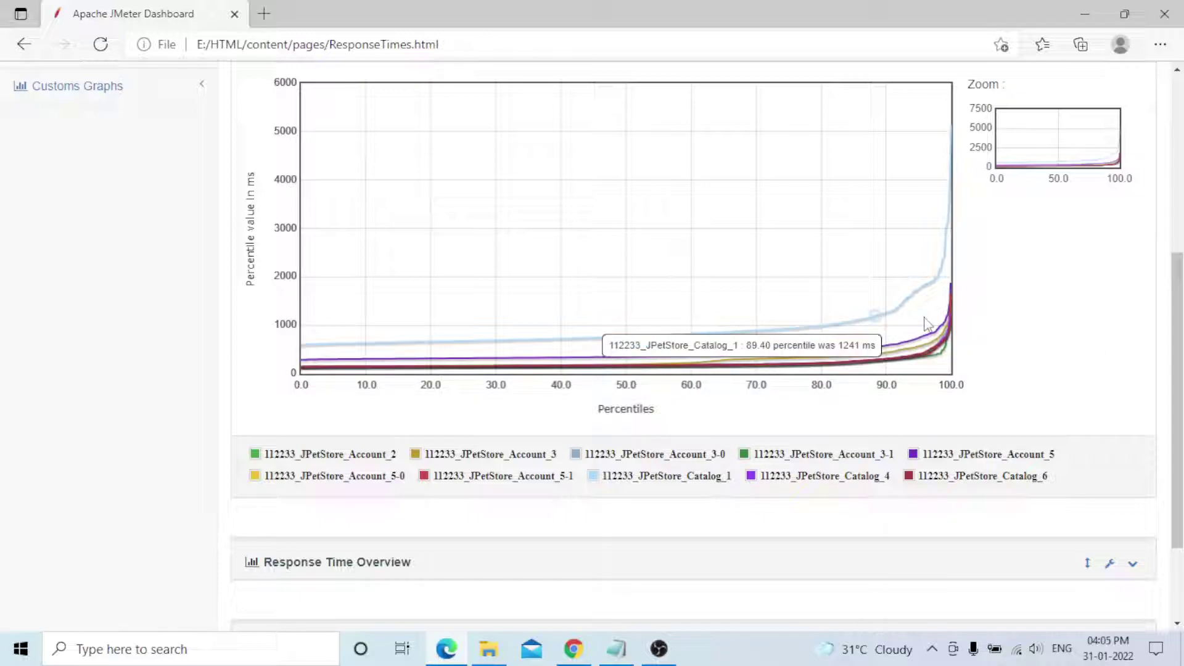
Expand the Response Time Overview chart and inspect the bar for requests between 500 ms and 1,500 ms
scroll(928, 322, "down", 2)
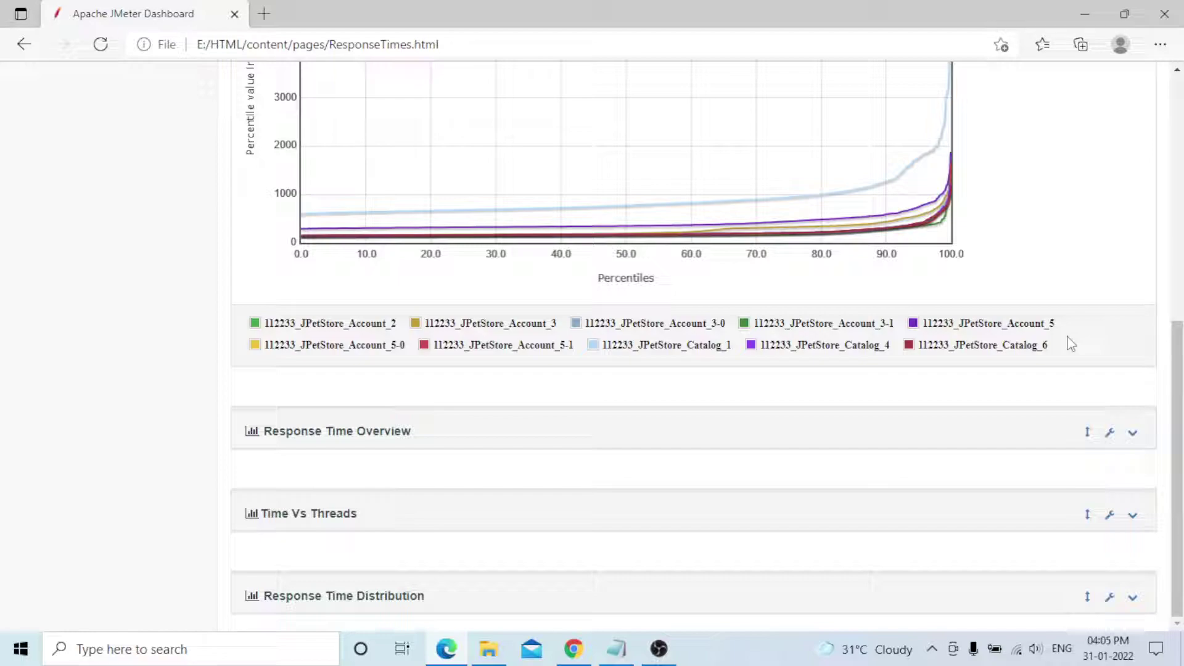
left_click(343, 432)
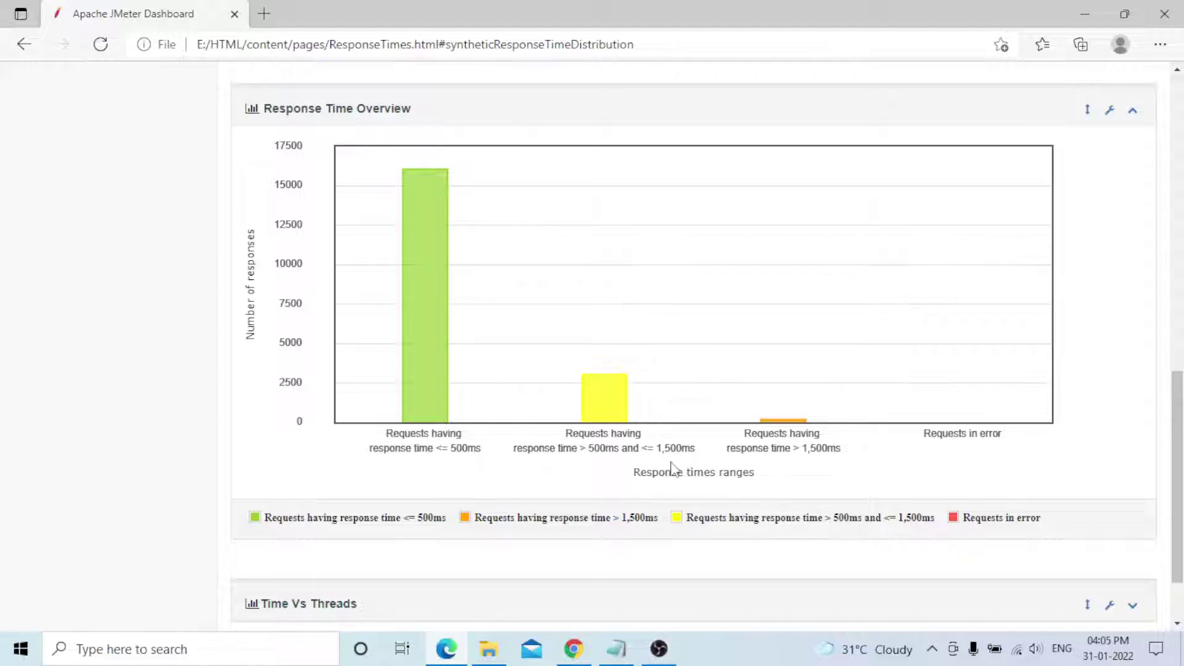
mouse_move(603, 380)
Expand the Time Vs Threads chart and inspect points on the Account_2 line and the peaks of the Catalog_1 line
scroll(912, 449, "down", 1)
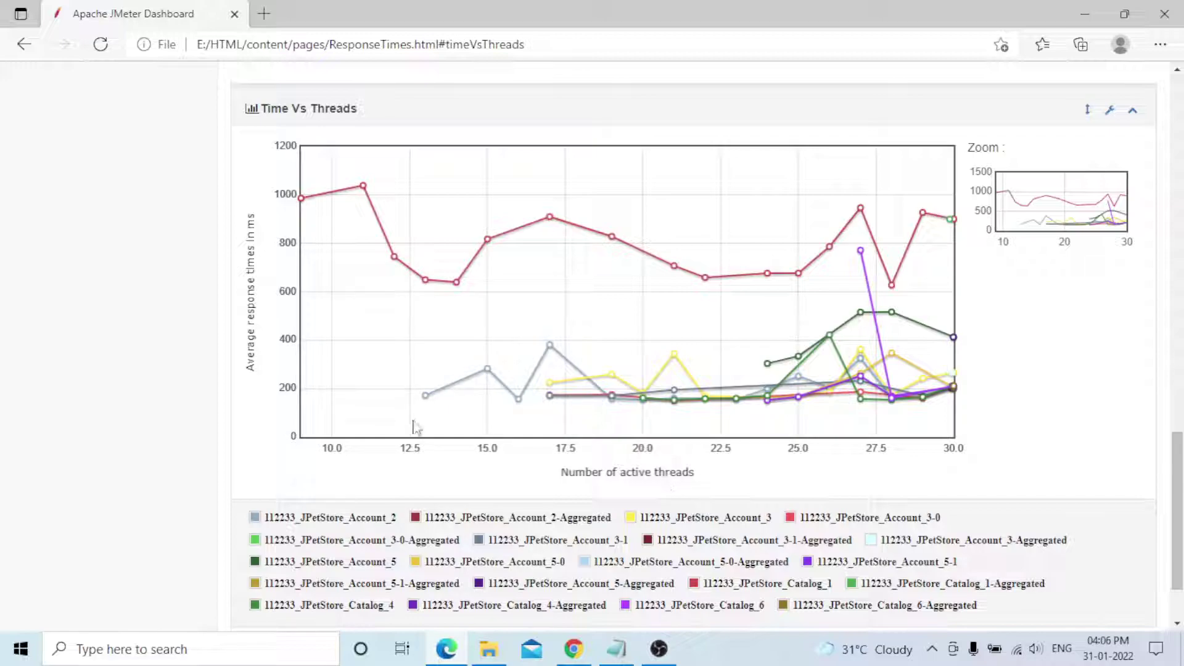
mouse_move(448, 395)
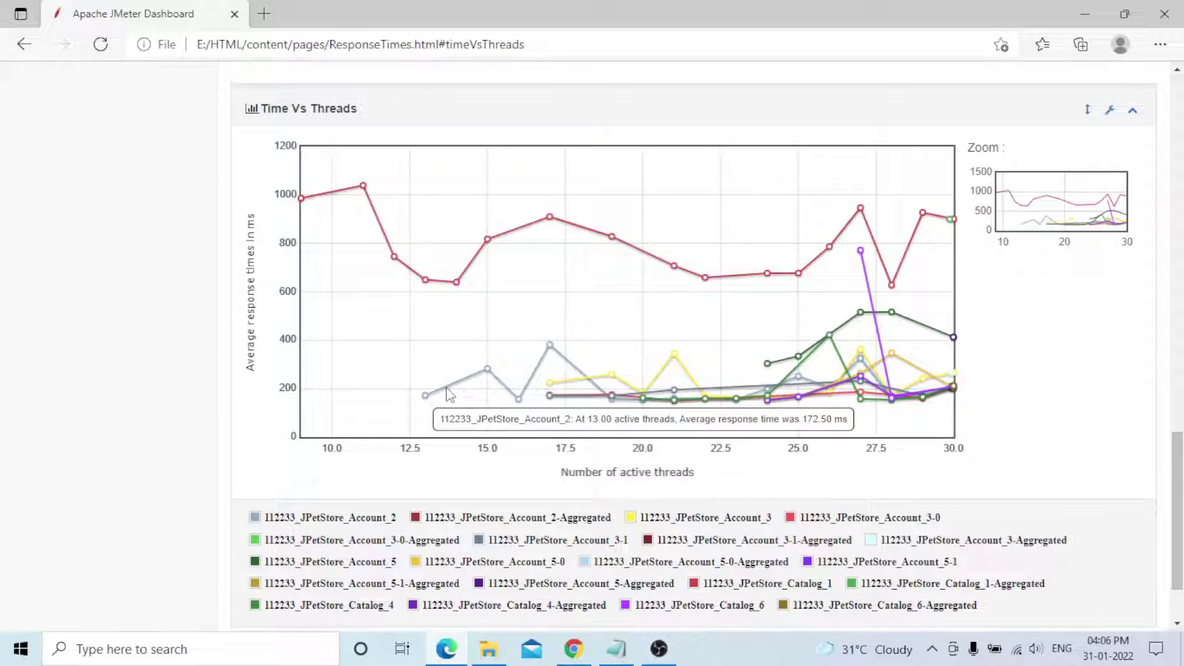
mouse_move(364, 188)
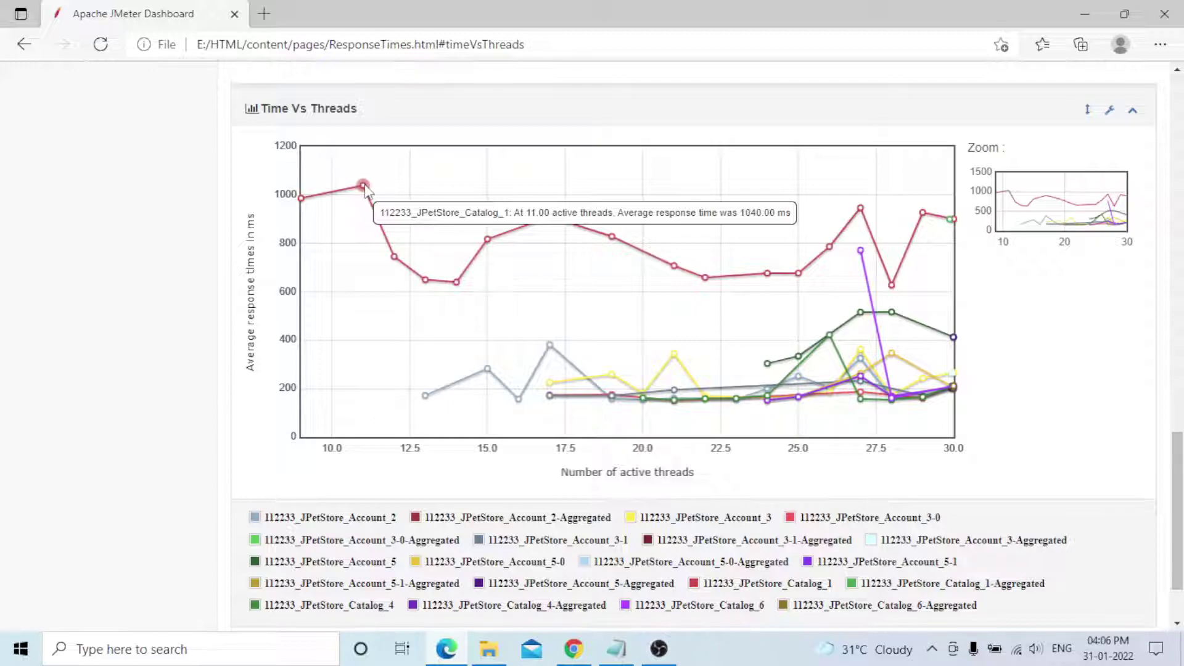
mouse_move(868, 210)
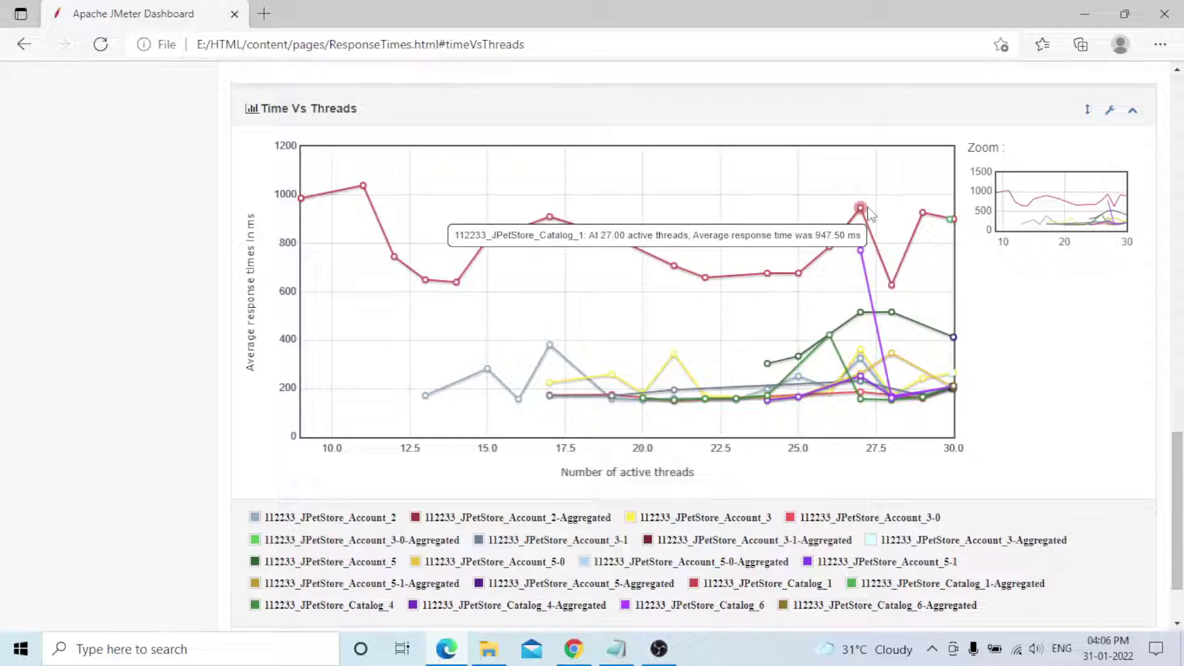
Expand the Response Time Distribution chart and inspect its bars, including the 112233_JPetStore_Account_5 bar for 300 to 400 ms
scroll(1030, 352, "down", 1)
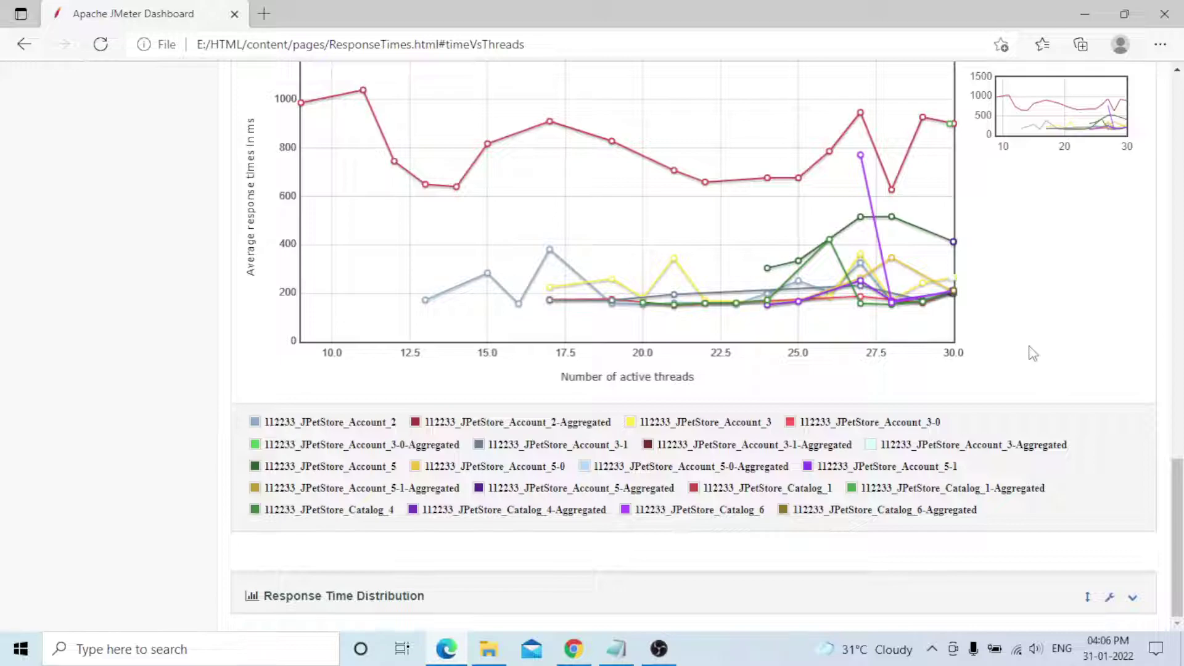
left_click(345, 596)
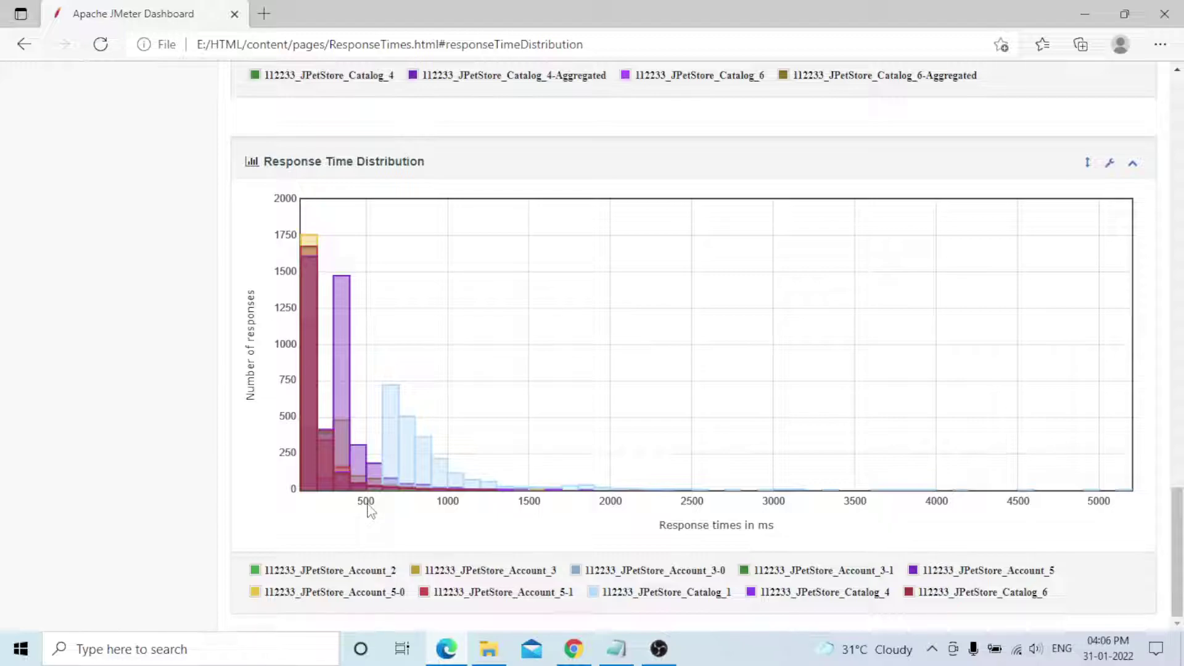
mouse_move(304, 272)
mouse_move(779, 498)
mouse_move(466, 490)
mouse_move(364, 323)
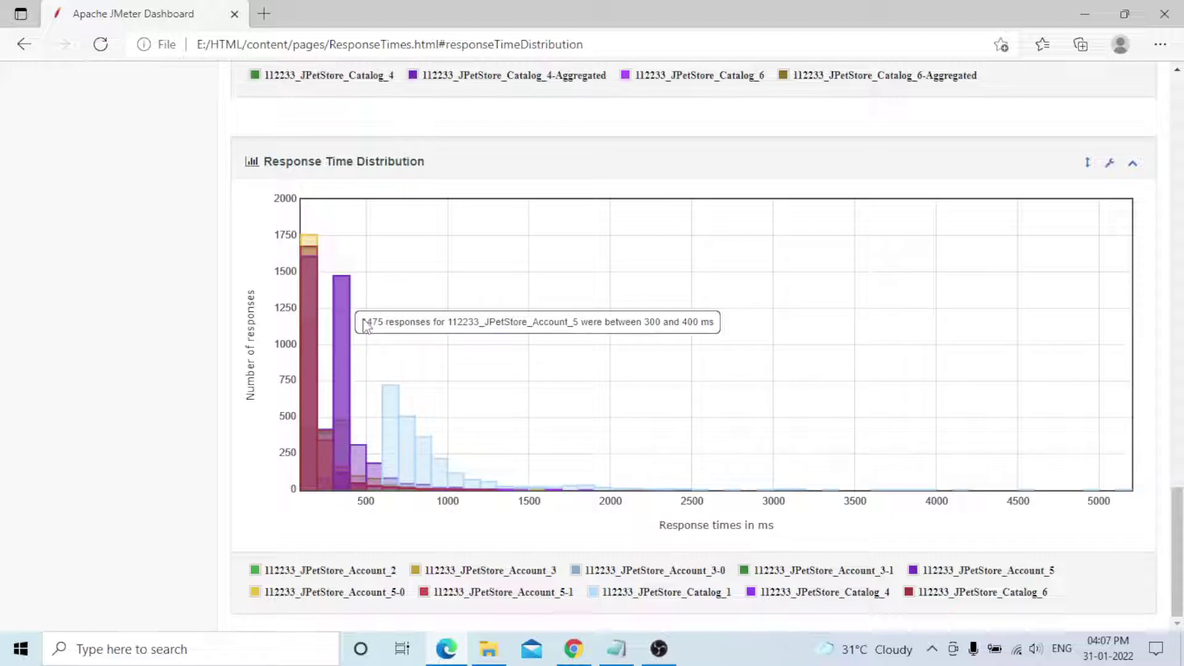
Return to the start of the Response Times page and open the Customs Graphs section
scroll(424, 449, "up", 10)
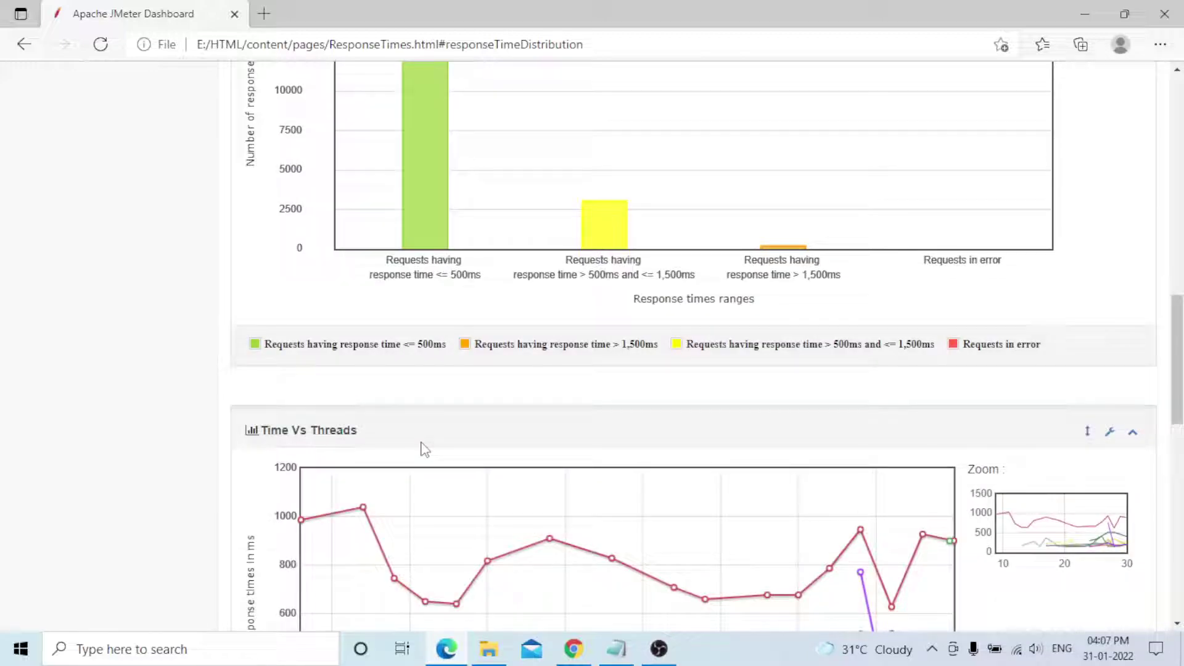
scroll(425, 449, "up", 15)
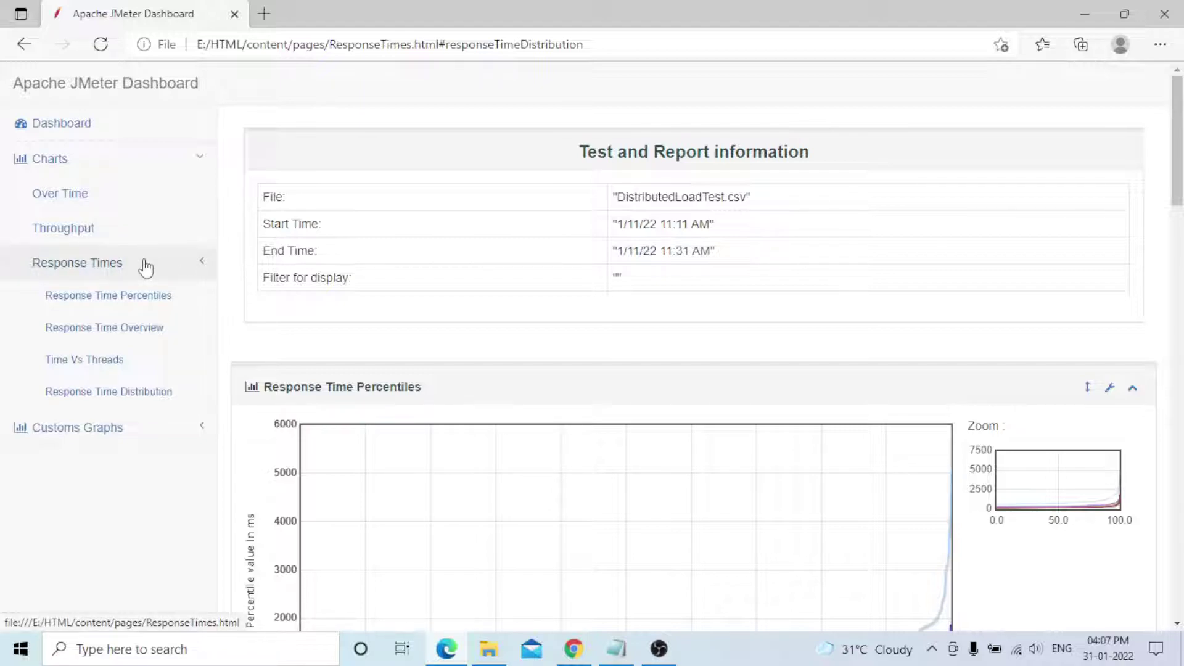
left_click(80, 427)
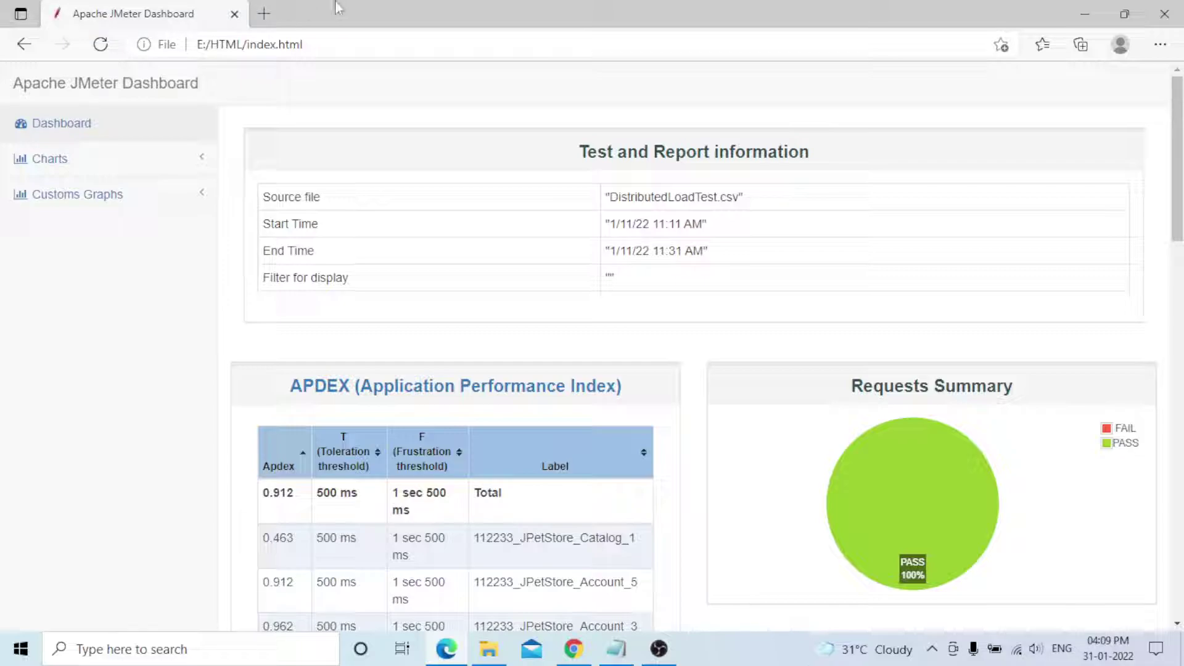
Switch to Notepad to view the "HOW TO USE APACHE JMETER DASHBOARD REPORT" note and minimize it again
left_click(616, 649)
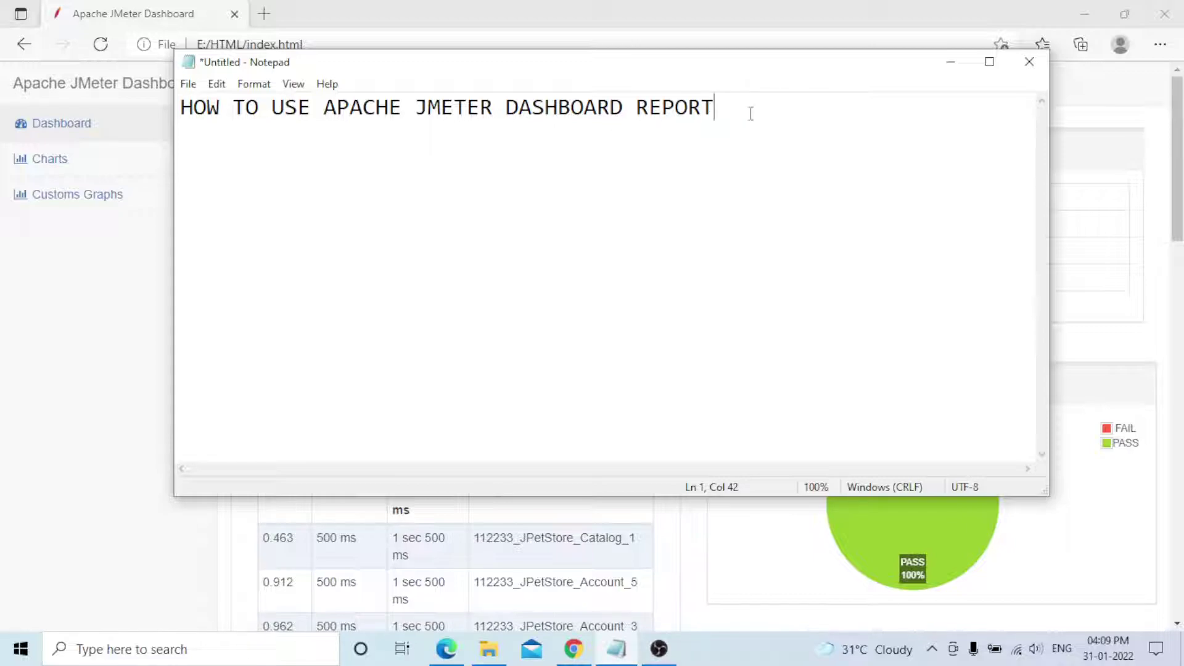
left_click(950, 61)
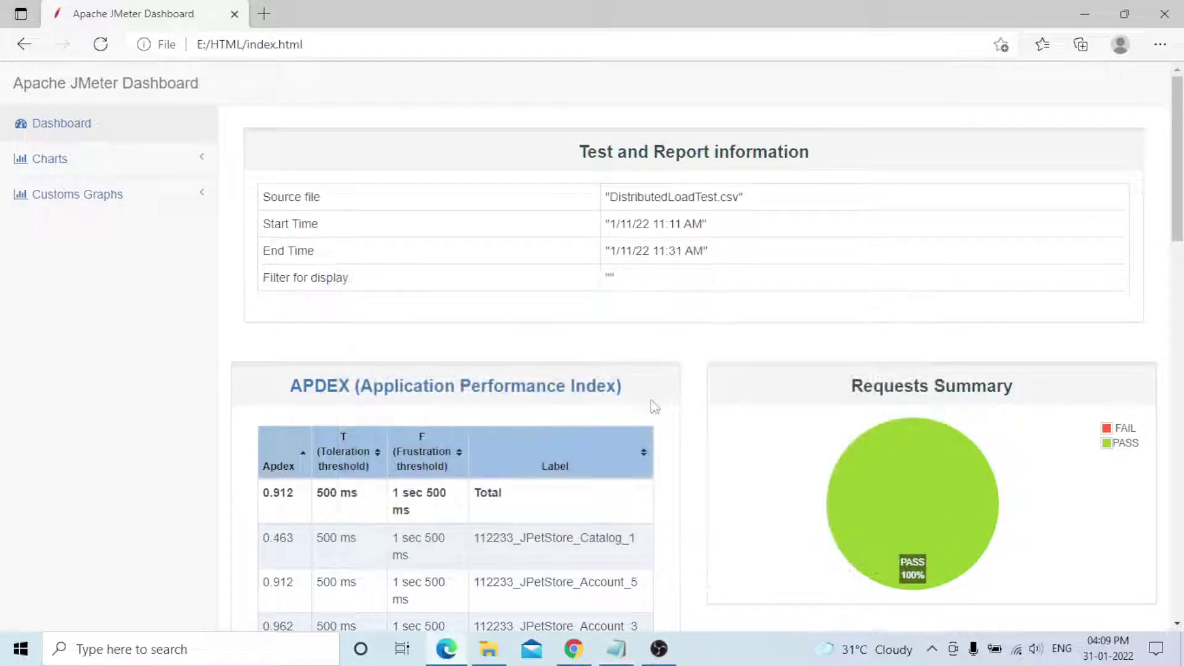